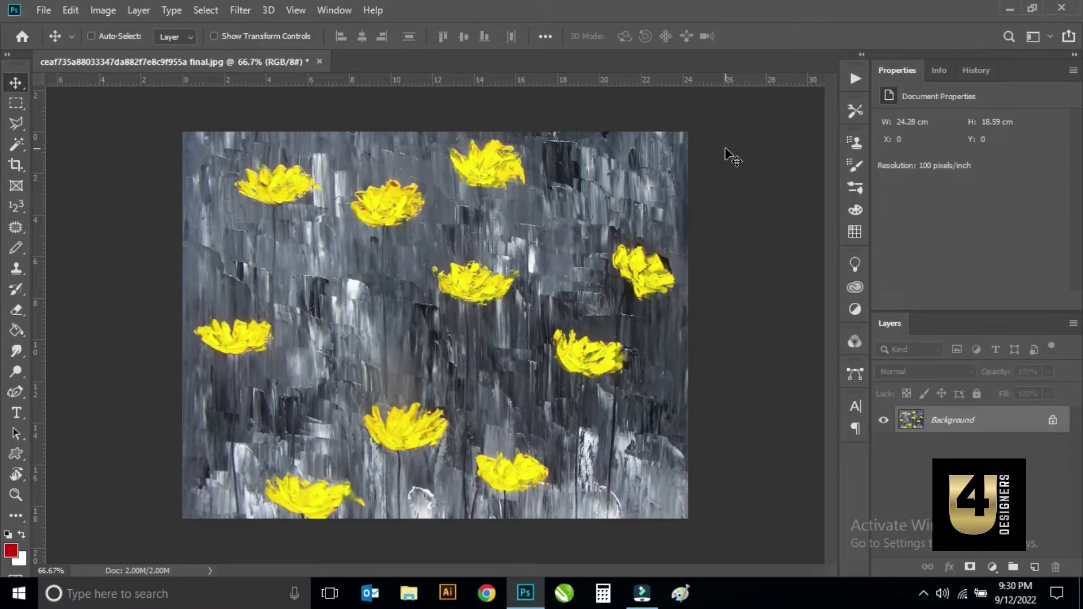
# Step: Select the History Brush Tool and show the History panel with the file's opening state
pyautogui.rightClick(15, 288)
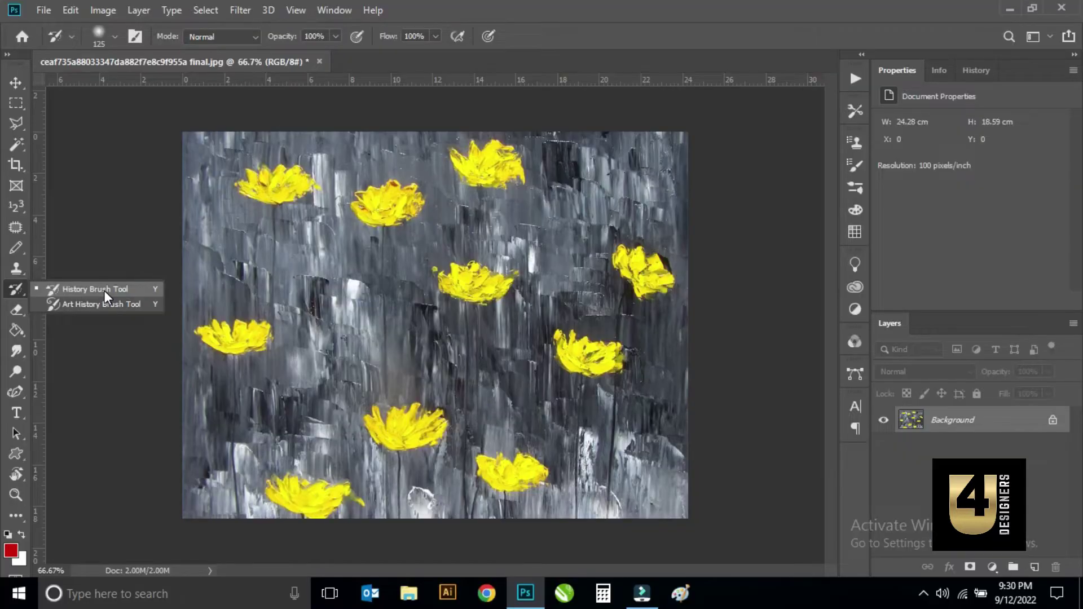
pyautogui.click(103, 290)
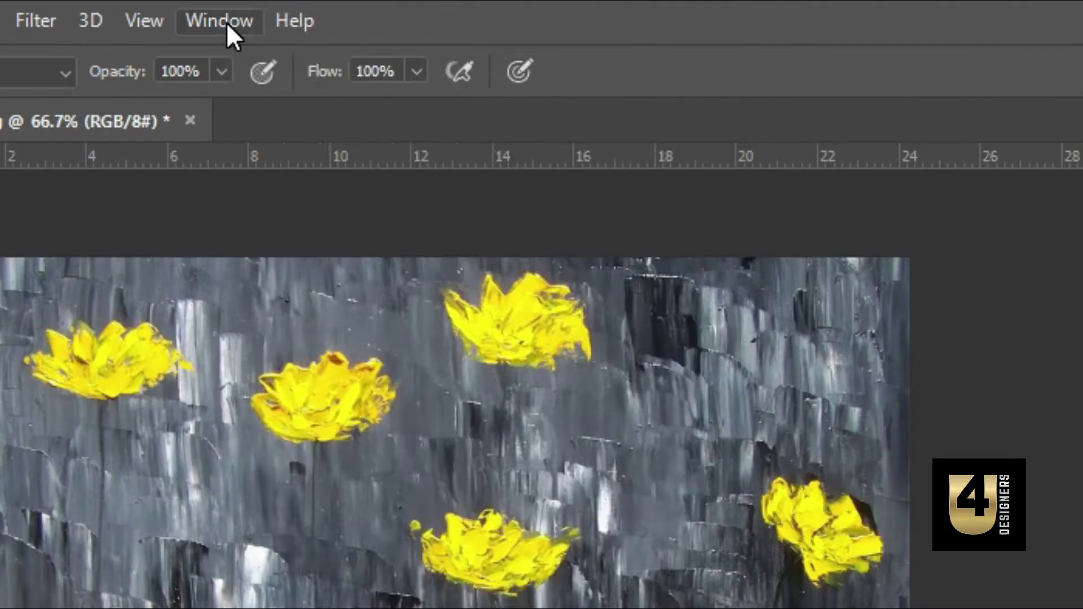
pyautogui.click(338, 11)
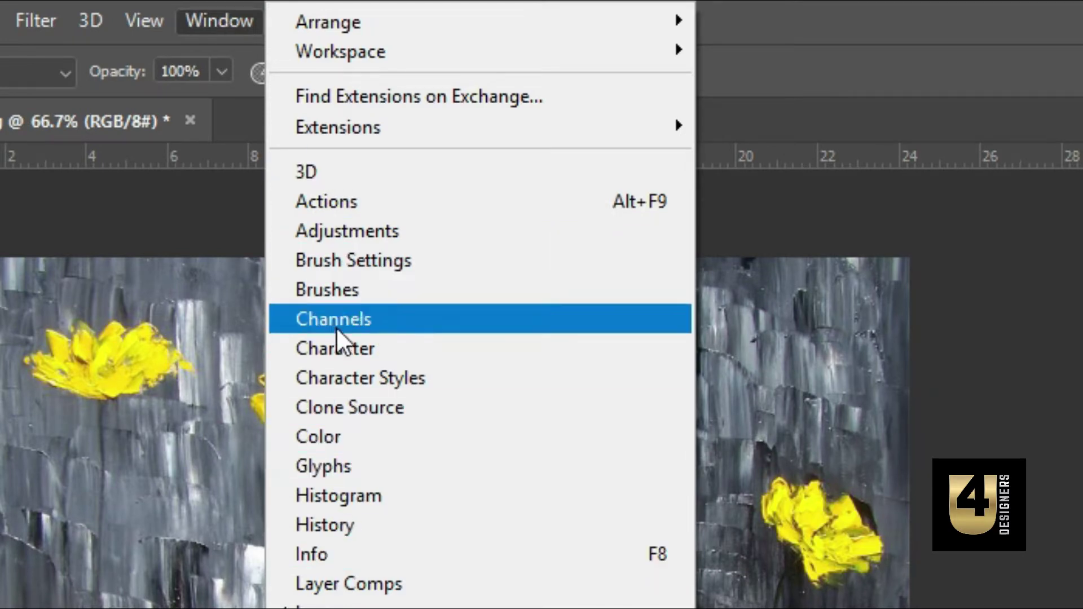
pyautogui.click(333, 530)
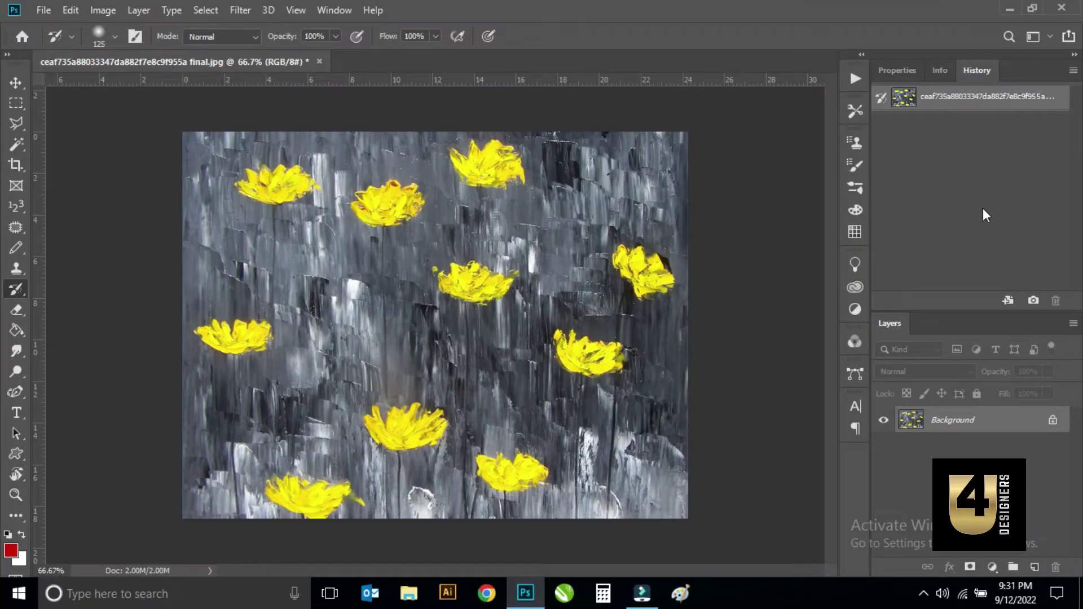
# Step: Select the Brush Tool and show the Swatches panel
pyautogui.rightClick(16, 252)
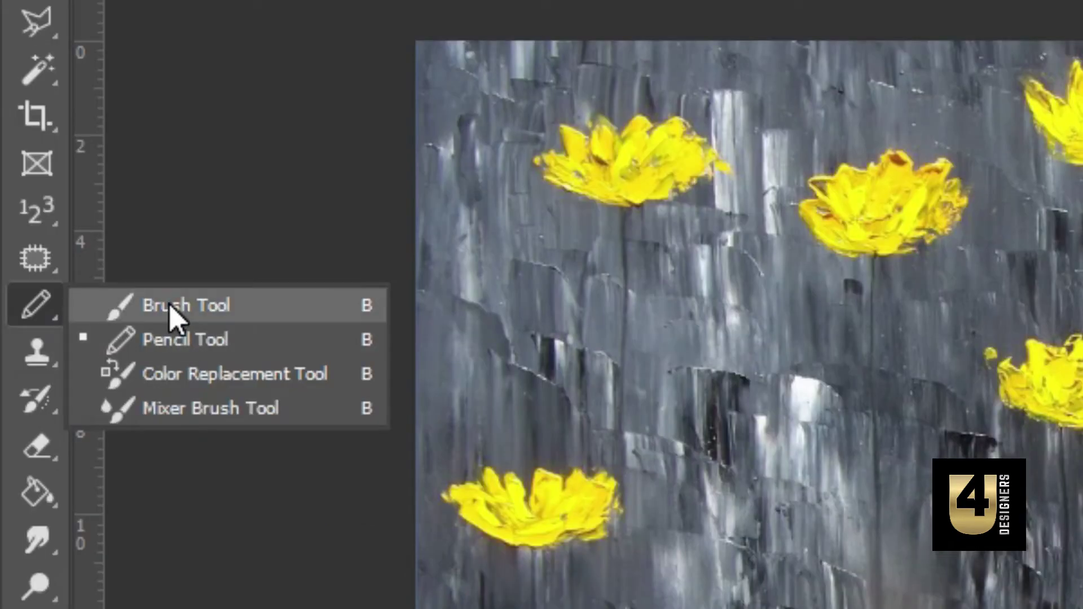
pyautogui.click(77, 248)
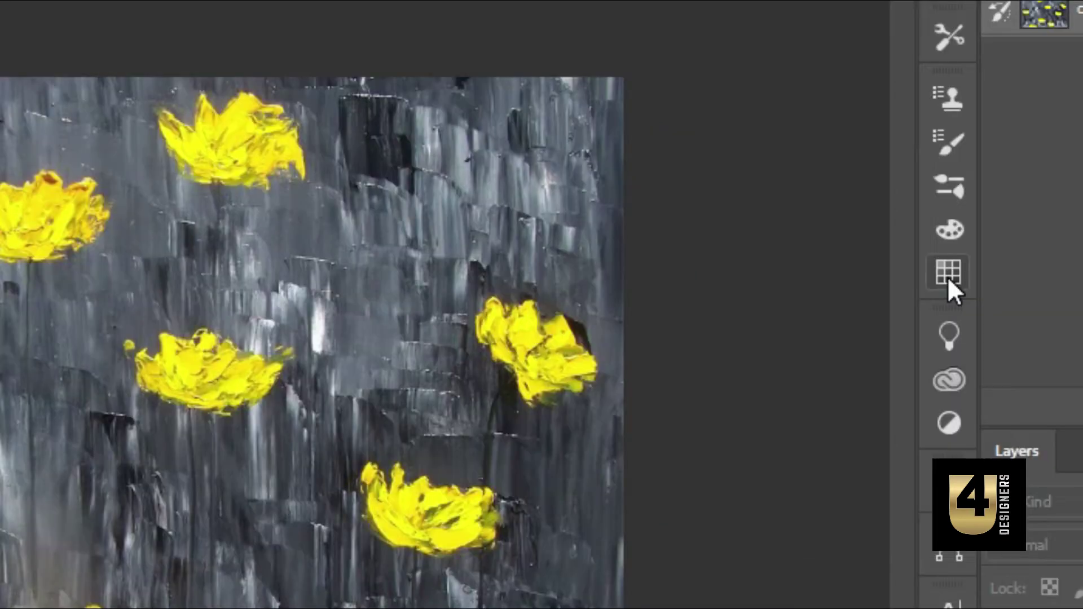
pyautogui.click(854, 232)
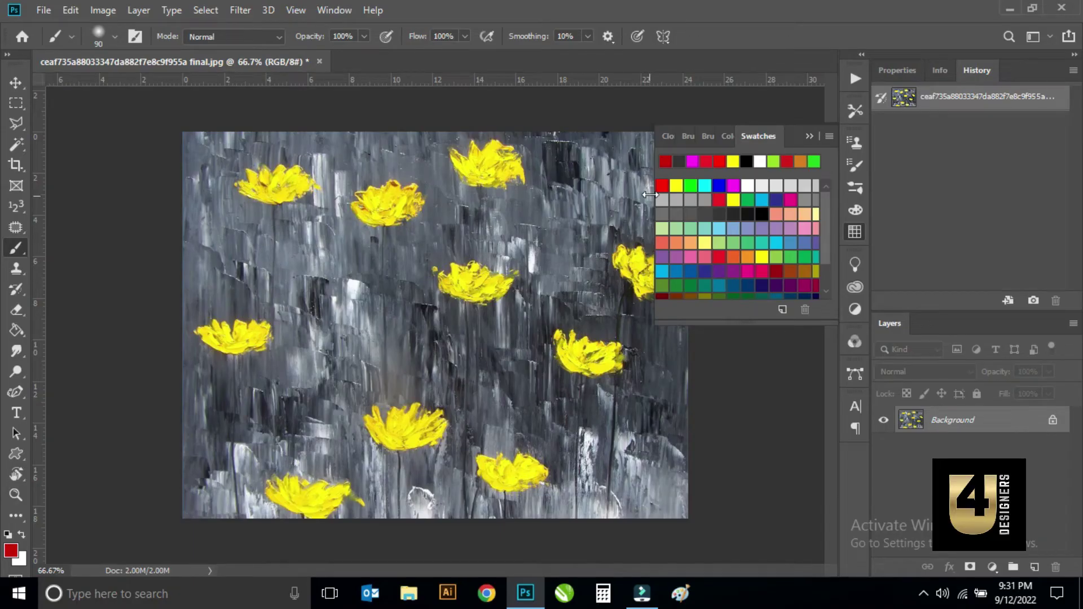
# Step: Paint vertical red, green and magenta strokes across the flower painting
pyautogui.click(663, 185)
pyautogui.moveTo(255, 224); pyautogui.dragTo(239, 426)
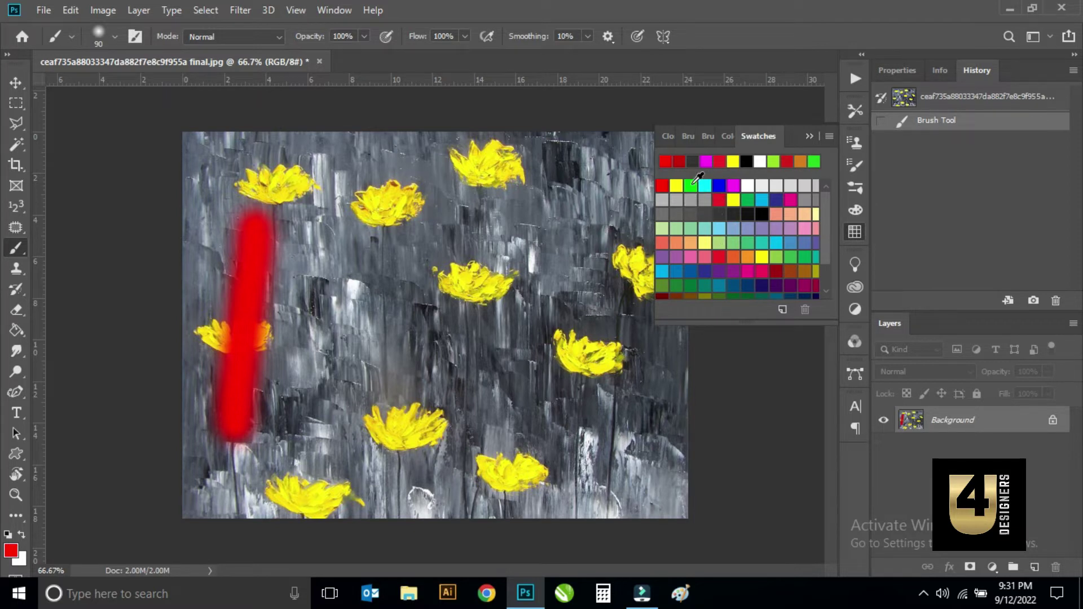
pyautogui.click(692, 185)
pyautogui.moveTo(401, 208); pyautogui.dragTo(361, 412)
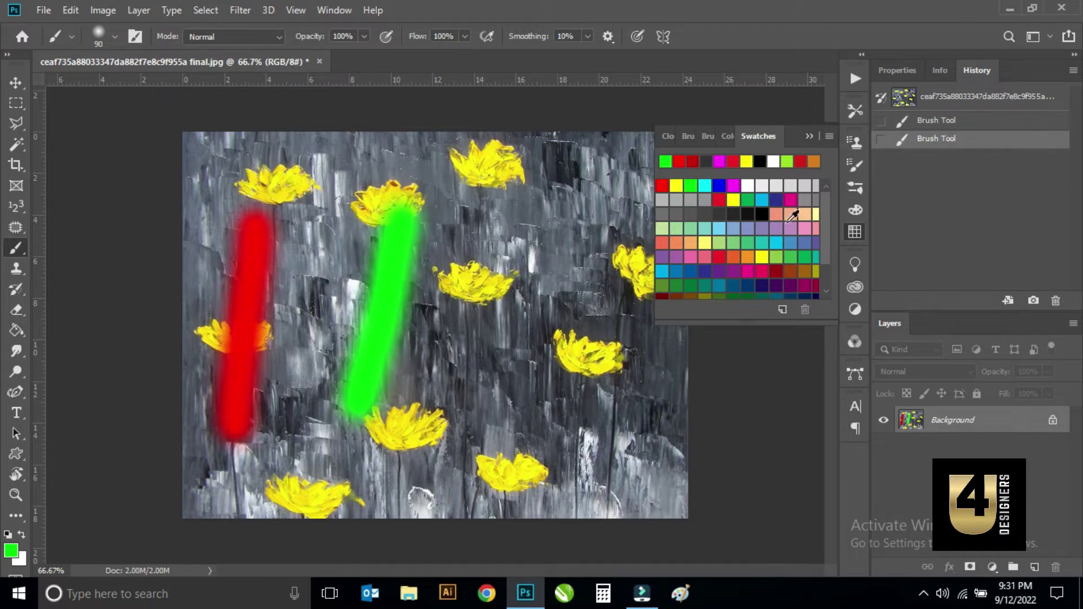
pyautogui.click(790, 200)
pyautogui.moveTo(519, 206); pyautogui.dragTo(445, 420)
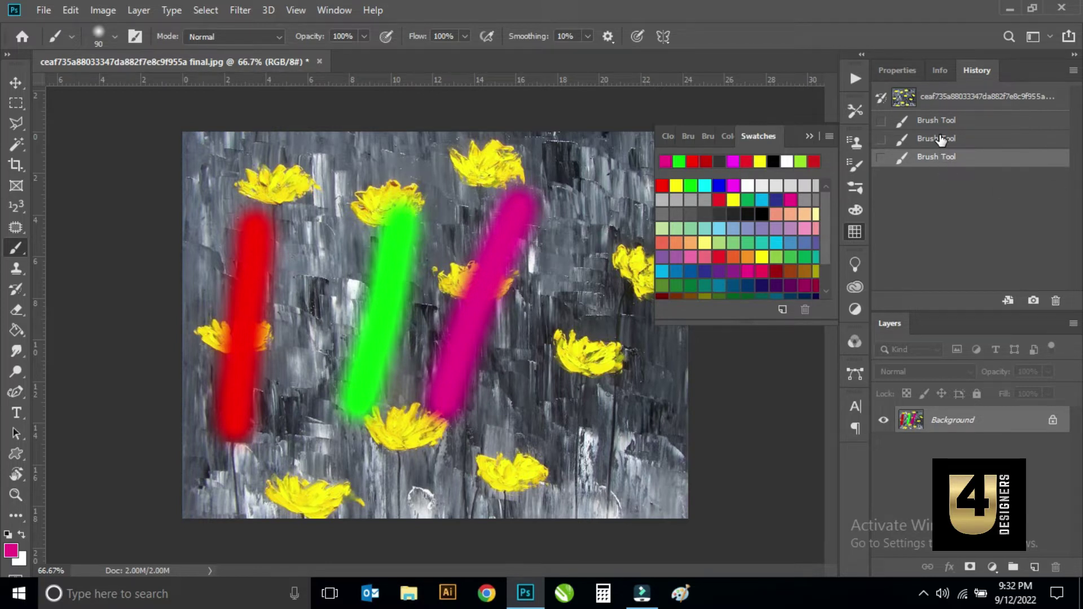
# Step: Step back to the red-stroke state, return, and set the green-stroke state as history source
pyautogui.click(929, 139)
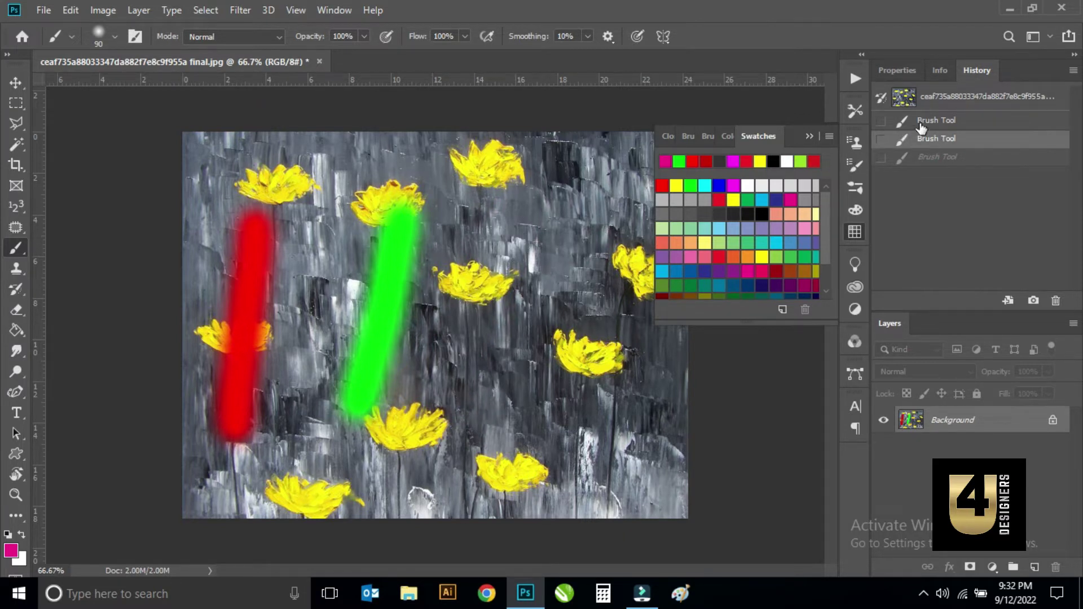
pyautogui.click(955, 121)
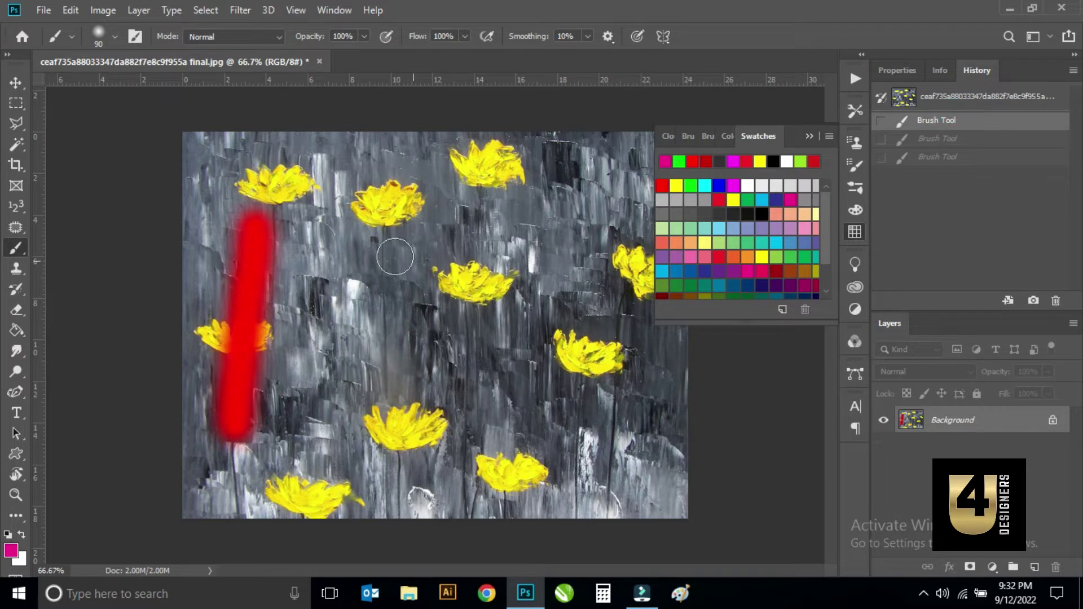
pyautogui.click(935, 141)
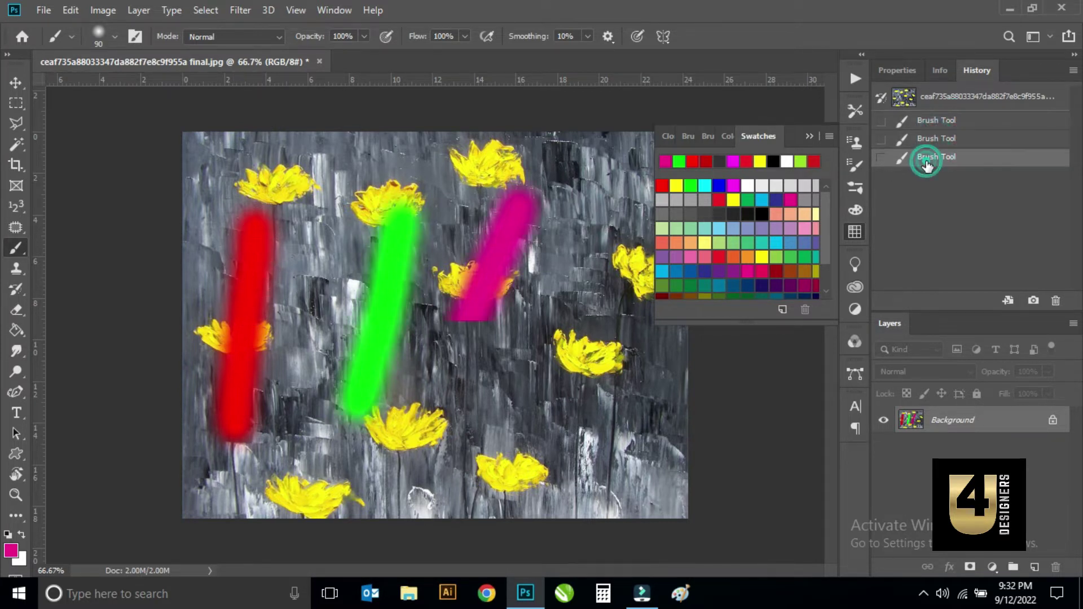
pyautogui.click(882, 140)
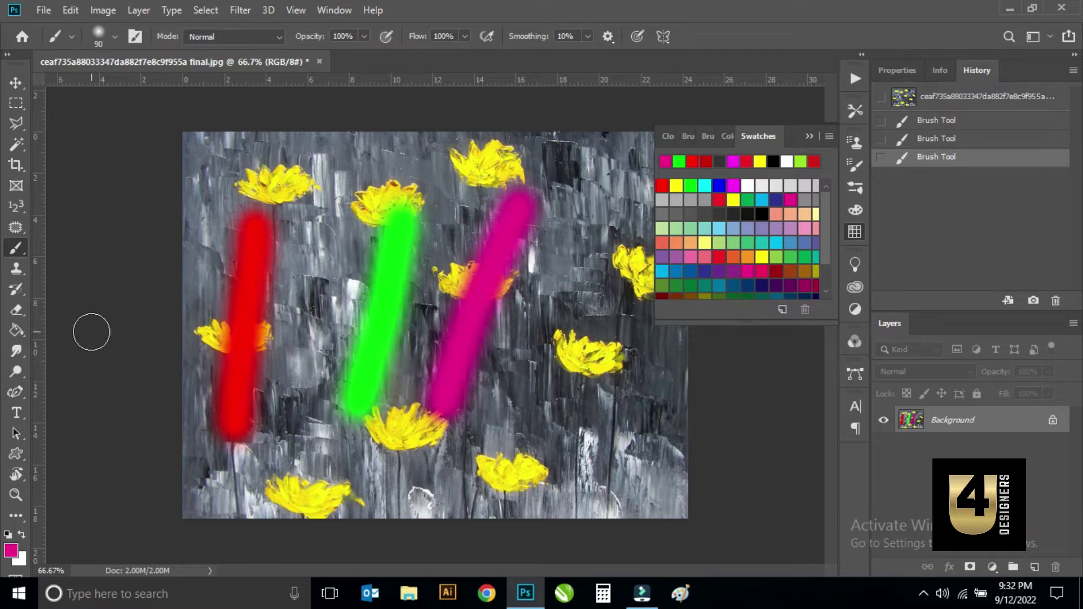
pyautogui.click(17, 290)
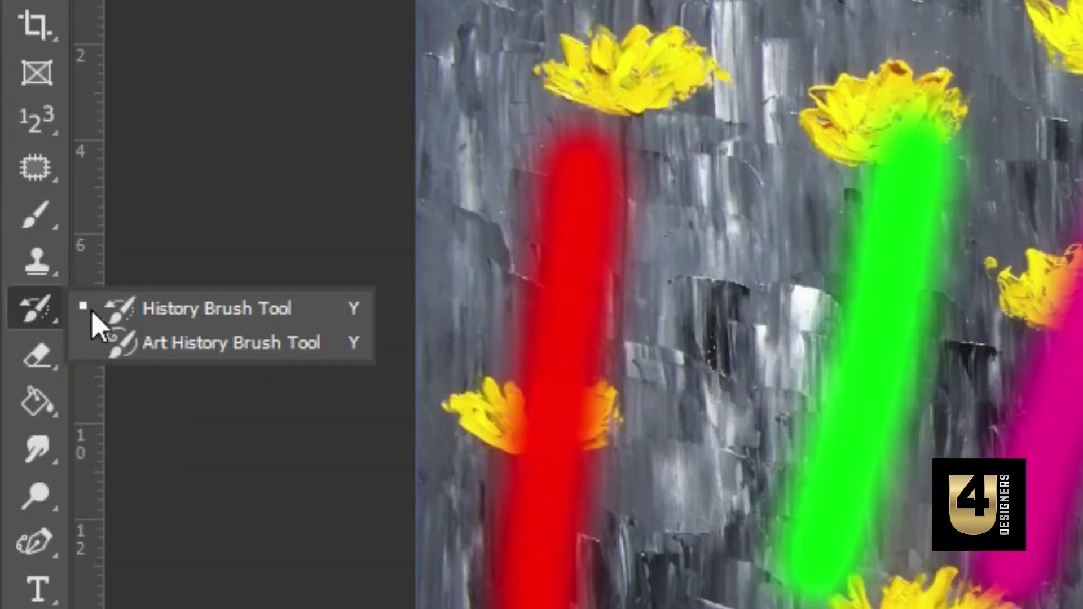
pyautogui.click(180, 312)
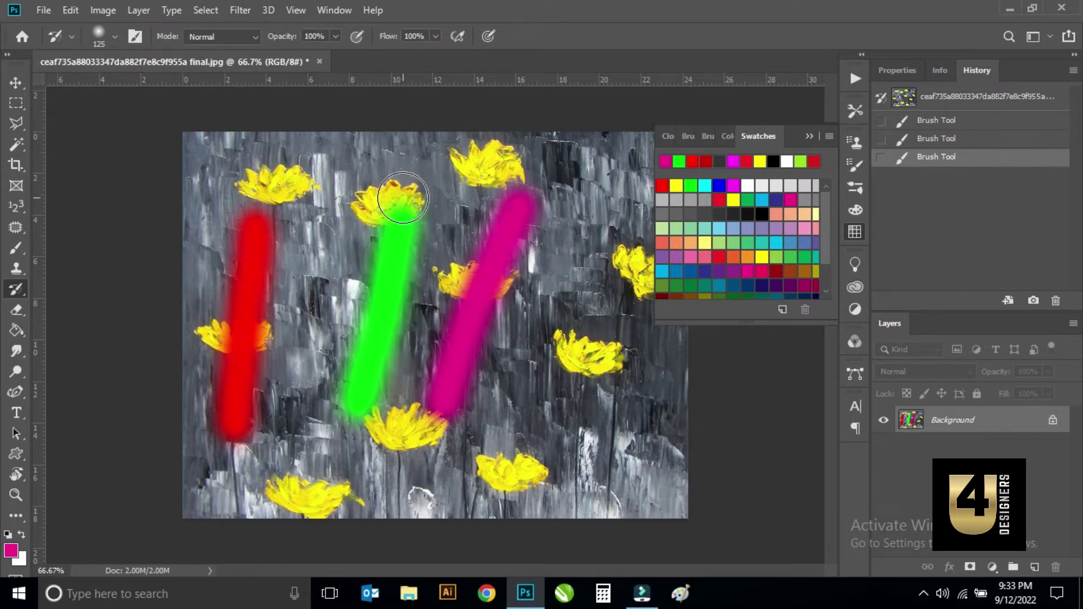
pyautogui.moveTo(408, 181)
pyautogui.mouseDown()
pyautogui.moveTo(366, 411)
pyautogui.moveTo(383, 170)
pyautogui.mouseUp()
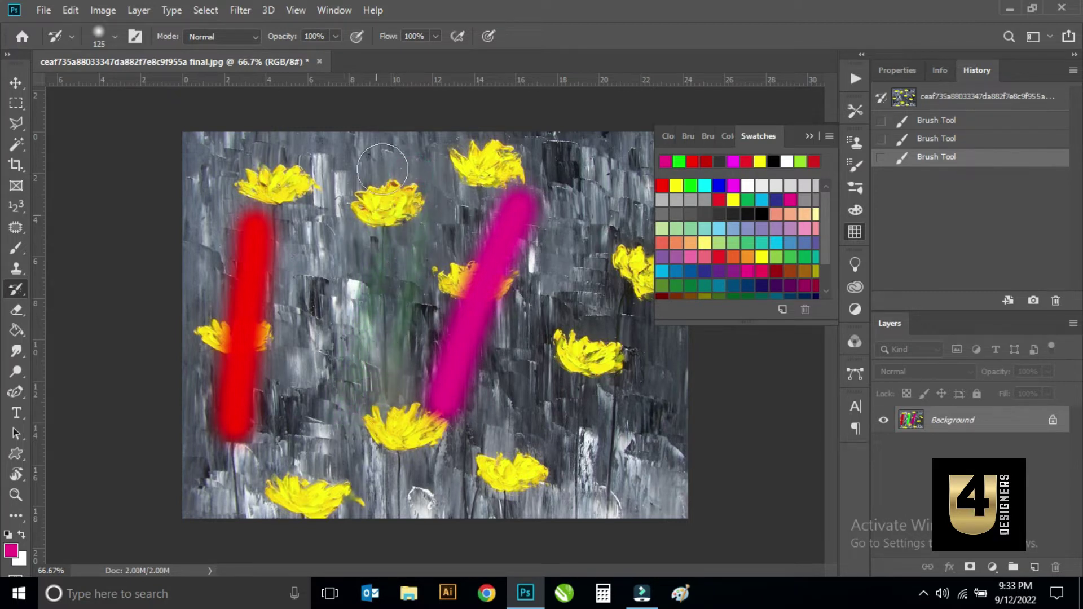
pyautogui.moveTo(353, 360); pyautogui.dragTo(335, 434)
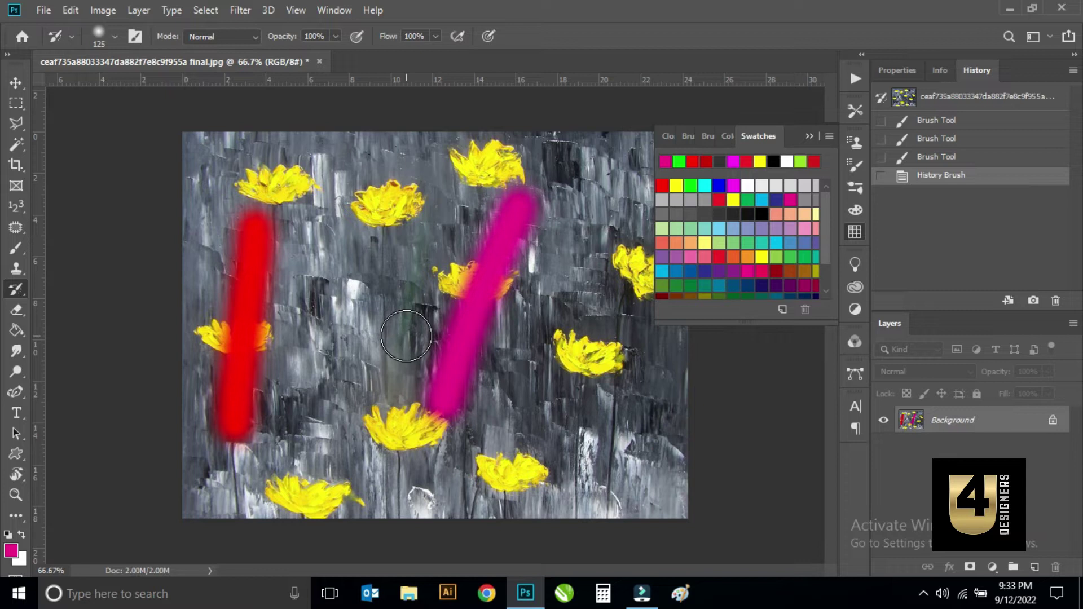
pyautogui.hotkey('ctrl', 'z')
pyautogui.press('z')
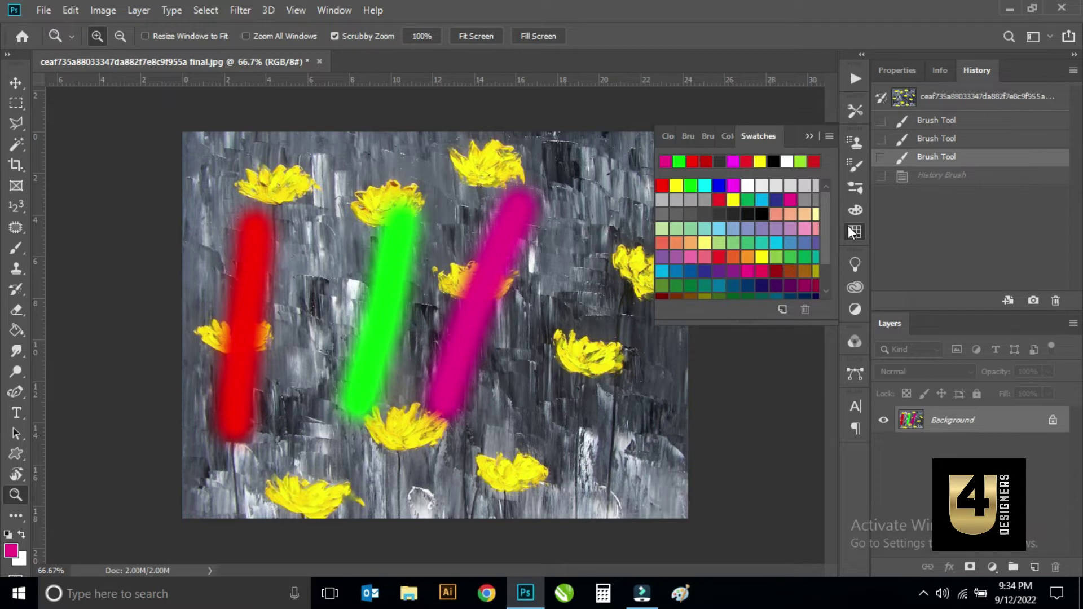
# Step: Revert the painting to its opening snapshot and select the Brush Tool
pyautogui.click(959, 97)
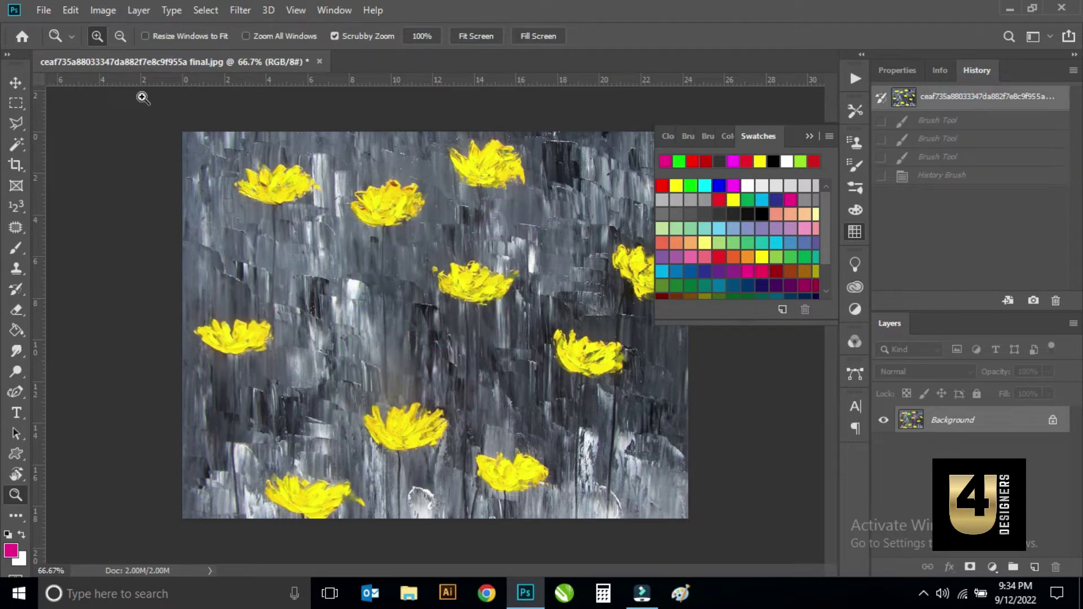
pyautogui.click(15, 251)
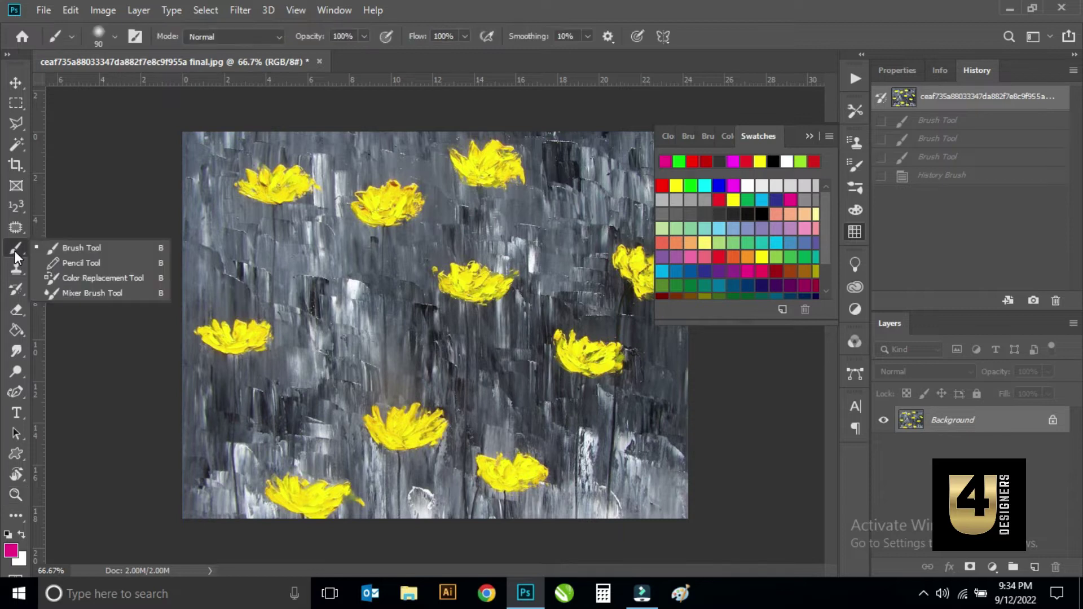
pyautogui.click(80, 249)
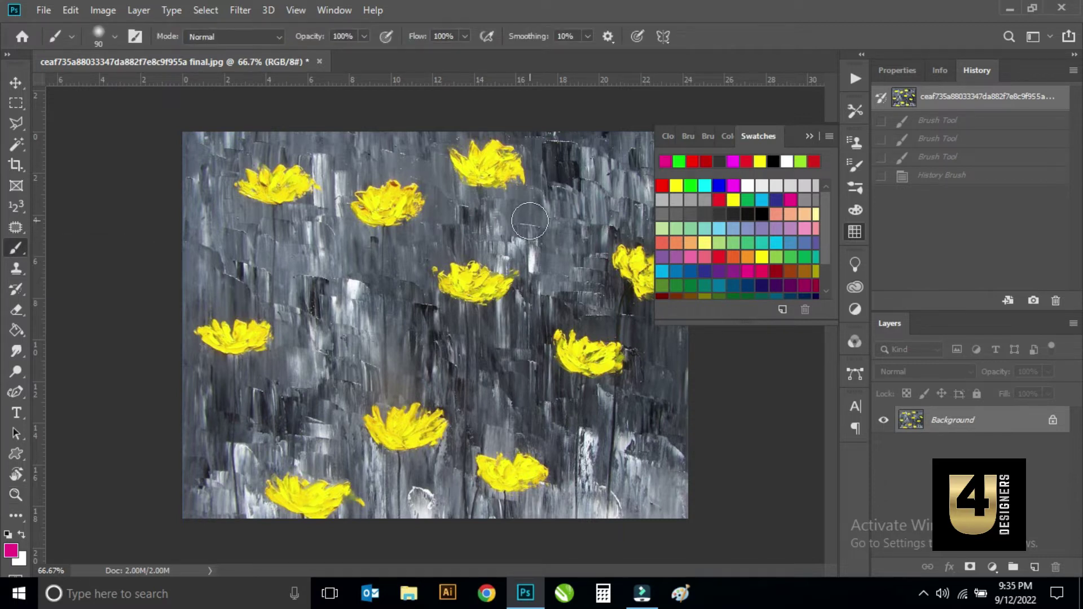
# Step: Paint vertical red, blue, yellow and magenta strokes across the painting
pyautogui.click(661, 186)
pyautogui.moveTo(234, 249); pyautogui.dragTo(234, 398)
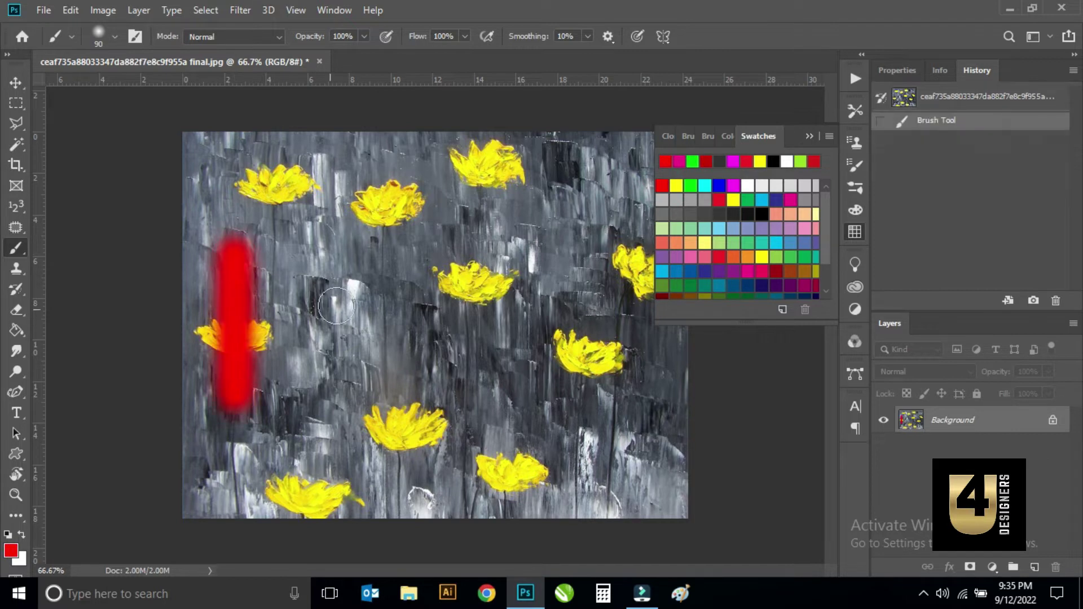
pyautogui.click(719, 186)
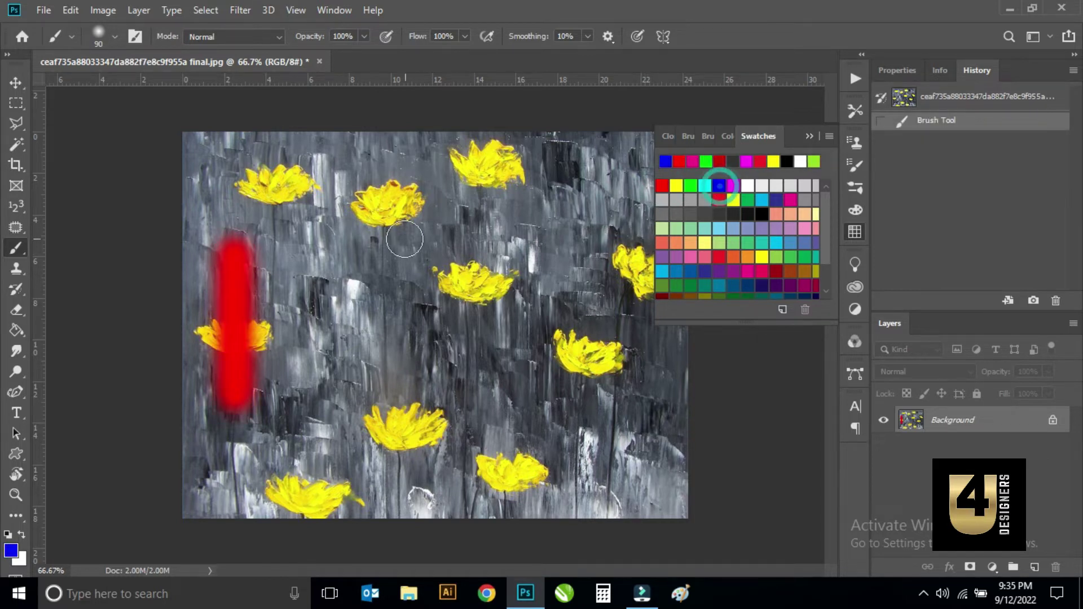
pyautogui.moveTo(314, 255); pyautogui.dragTo(315, 291)
pyautogui.moveTo(322, 338); pyautogui.dragTo(322, 384)
pyautogui.click(733, 200)
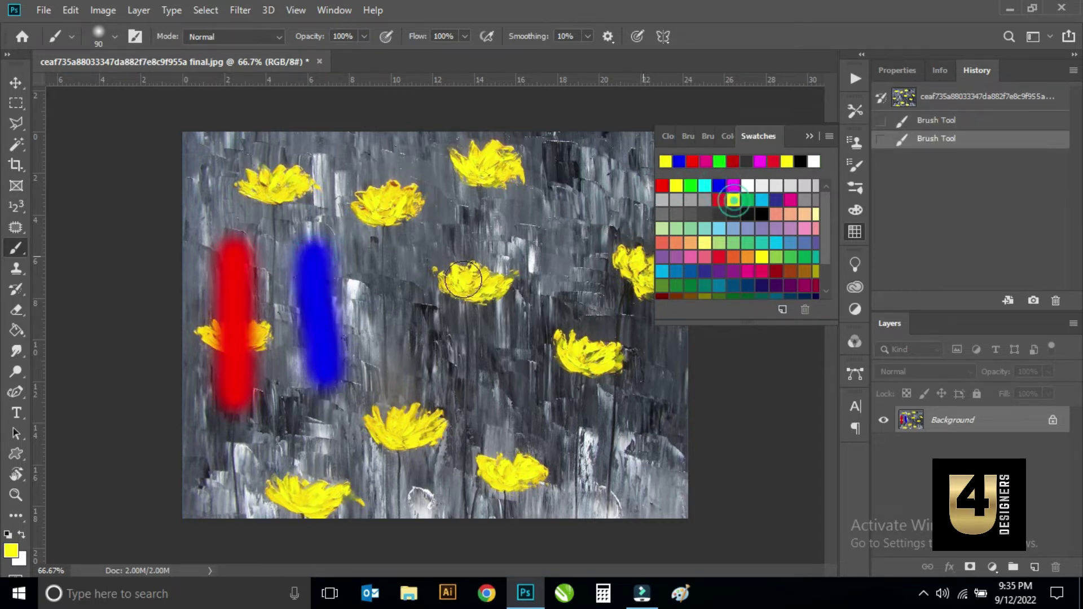
pyautogui.moveTo(419, 271); pyautogui.dragTo(421, 384)
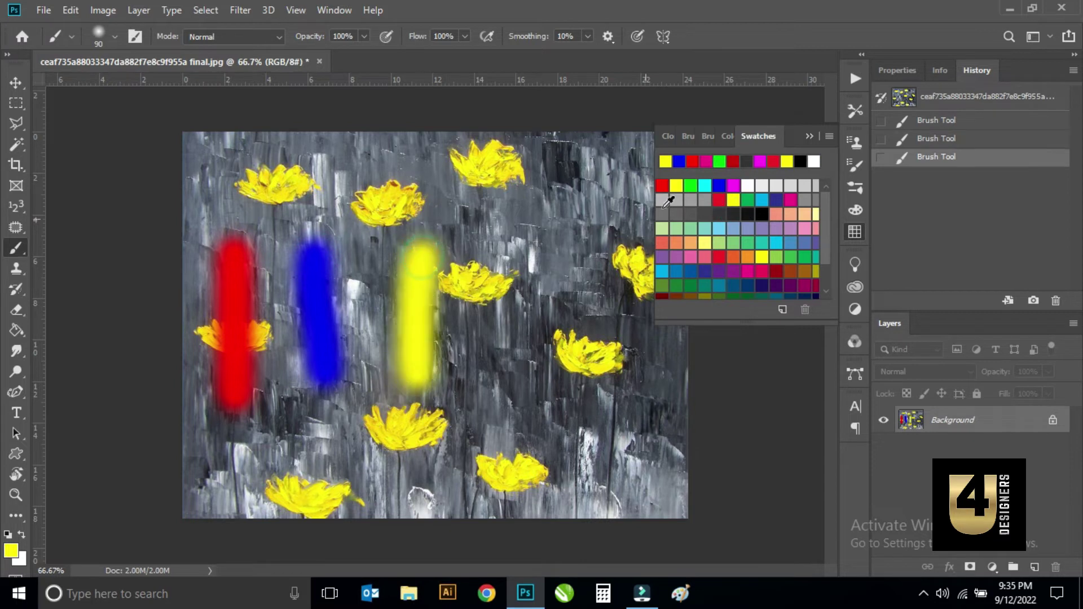
pyautogui.click(733, 186)
pyautogui.moveTo(515, 237); pyautogui.dragTo(534, 428)
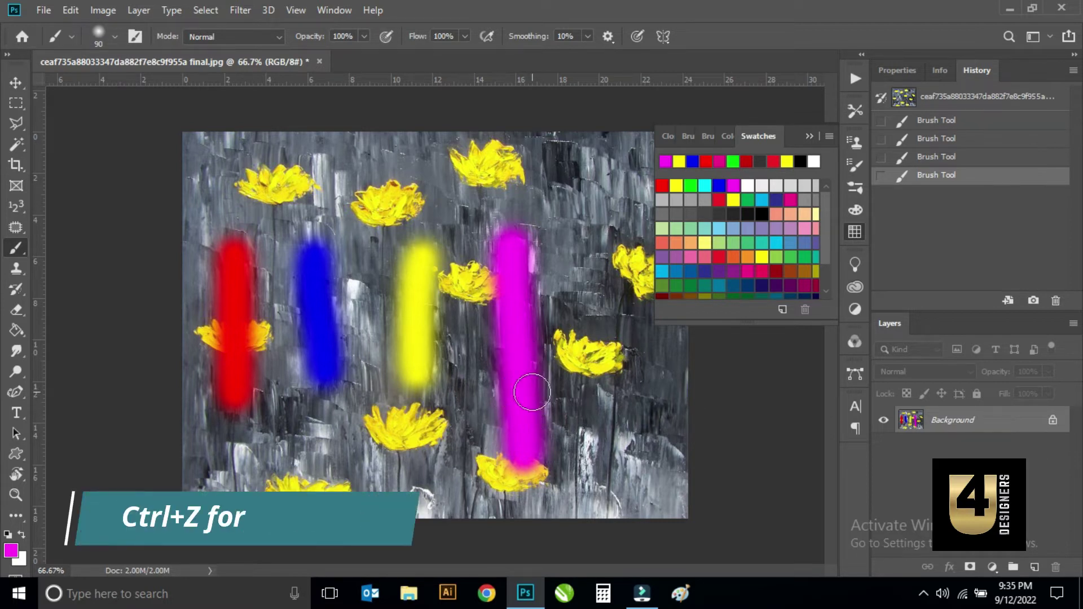
# Step: Undo the strokes with Ctrl+Z and redo them with Ctrl+Shift+Z, restoring all four
pyautogui.hotkey('ctrl', 'z')
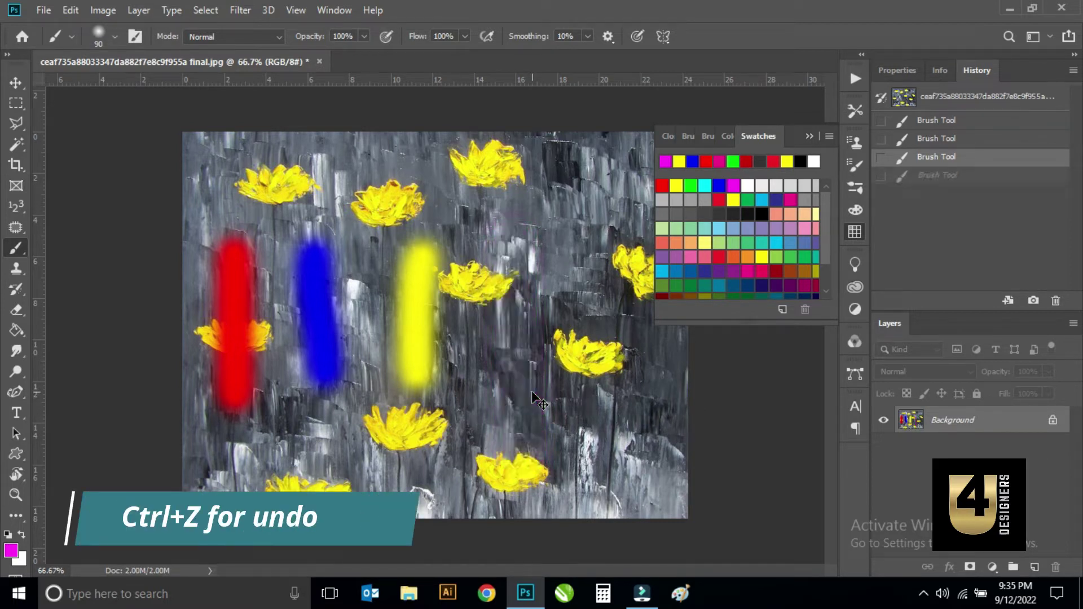
pyautogui.hotkey('ctrl', 'z')
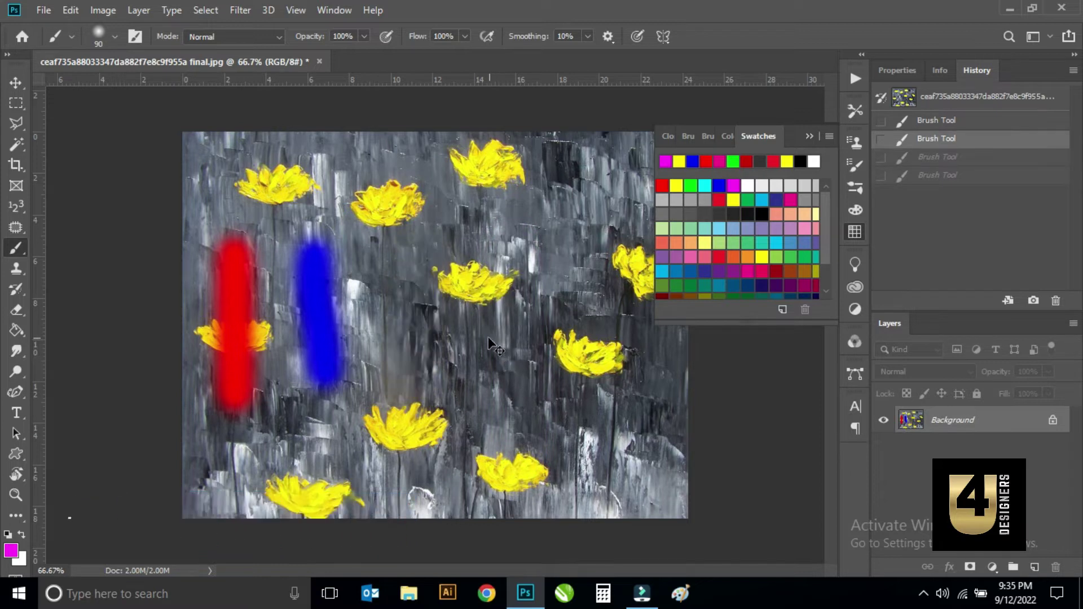
pyautogui.hotkey('ctrl', 'z')
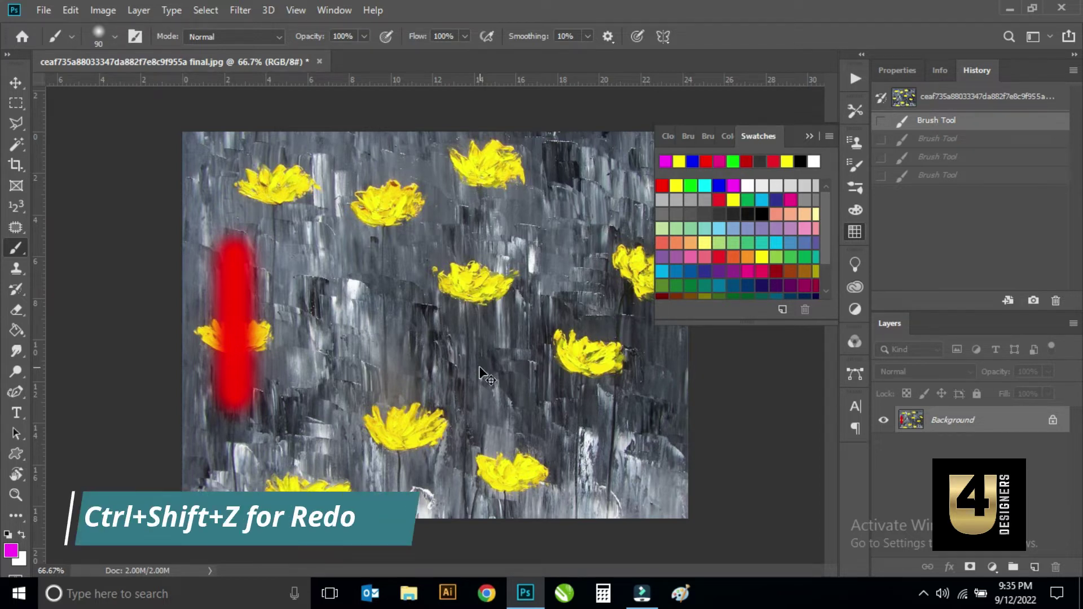
pyautogui.hotkey('ctrl', 'shift', 'z')
pyautogui.hotkey('ctrl', 'shift', 'z')
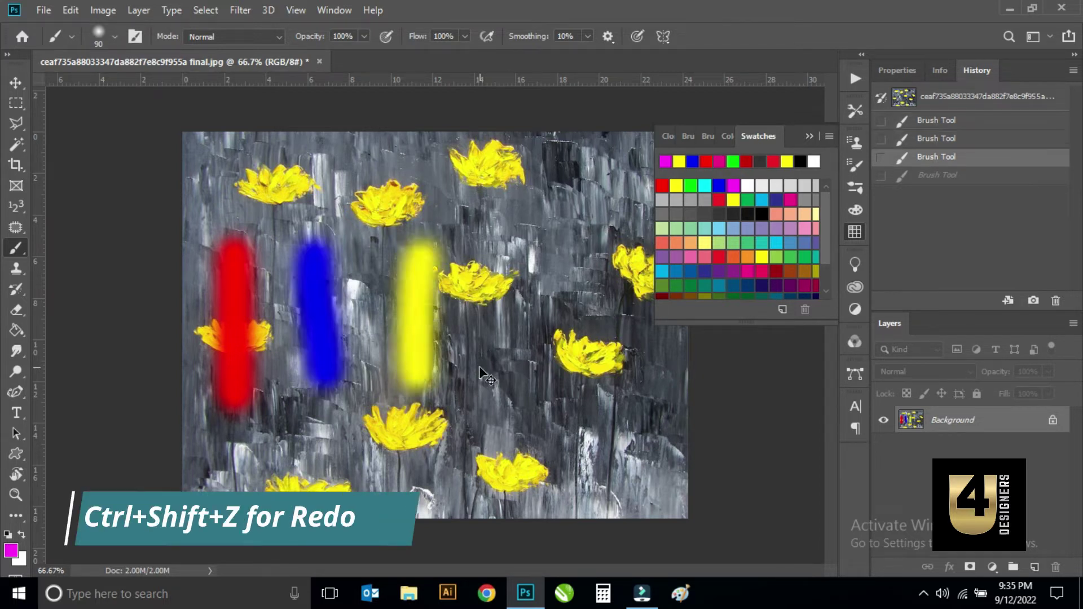
pyautogui.hotkey('ctrl', 'shift', 'z')
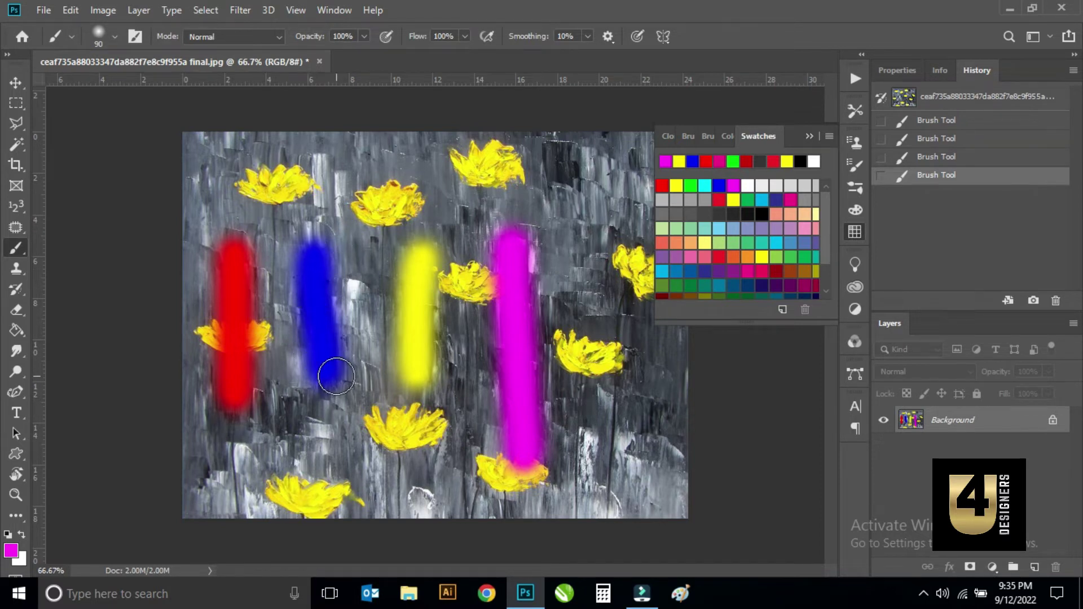
pyautogui.hotkey('ctrl', 'z')
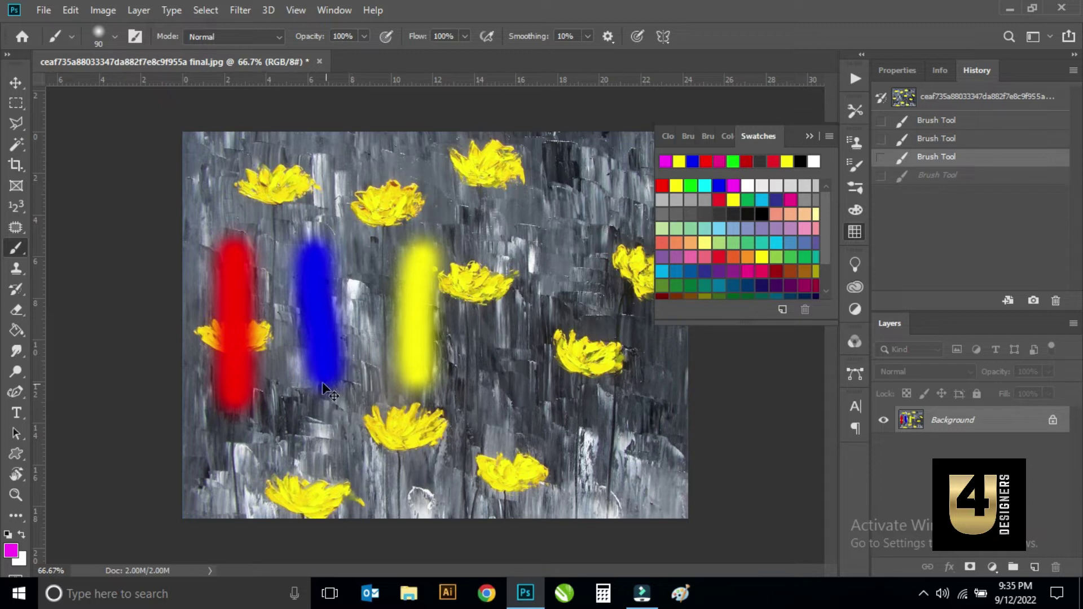
pyautogui.hotkey('ctrl', 'shift', 'z')
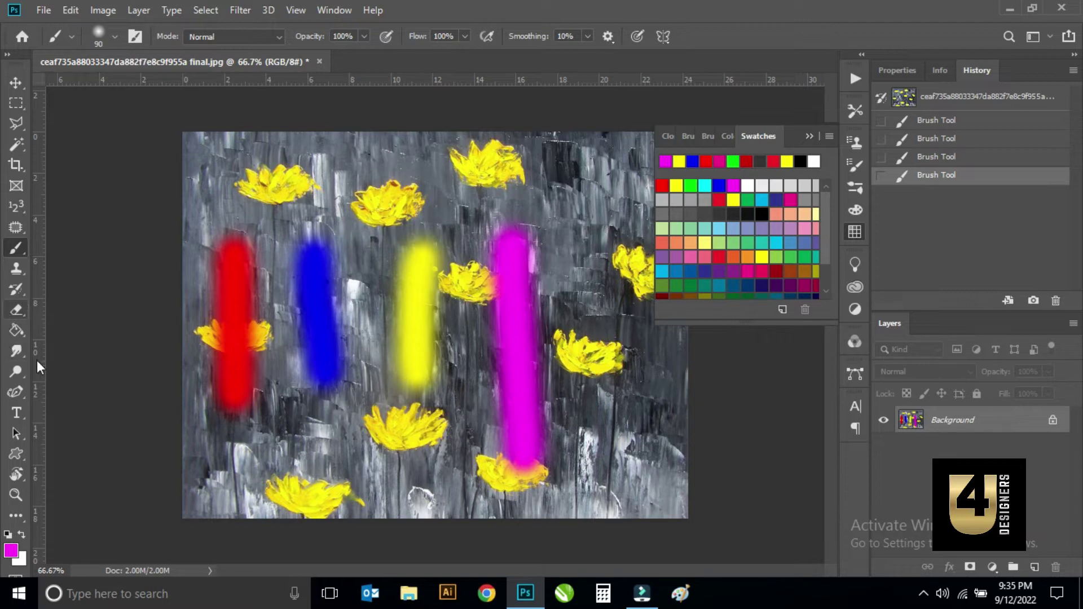
# Step: Paint out the blue stroke with the History Brush, restoring the grey background
pyautogui.rightClick(11, 290)
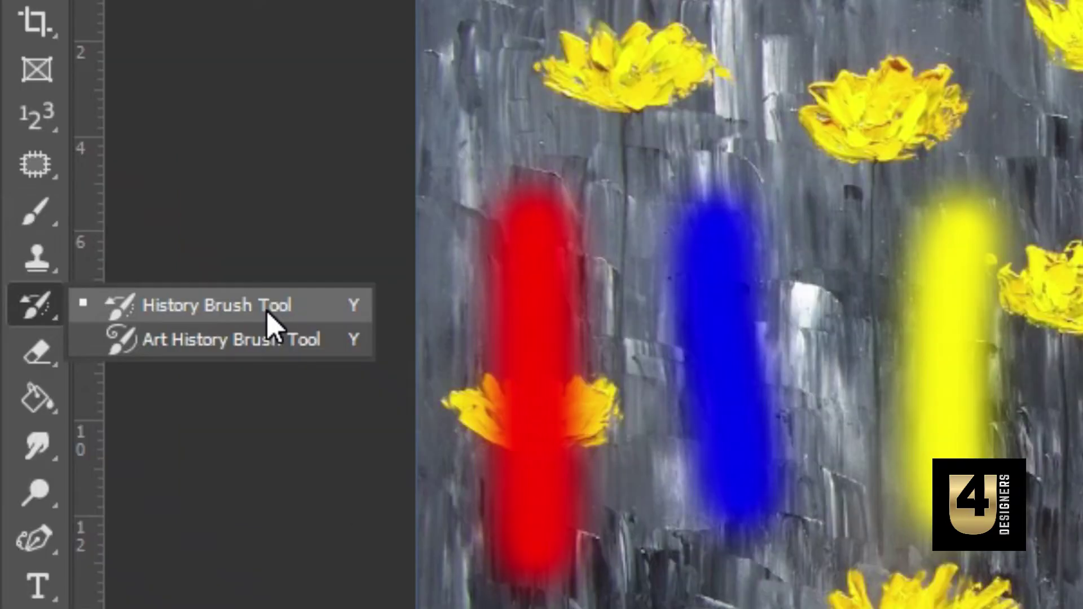
pyautogui.click(268, 314)
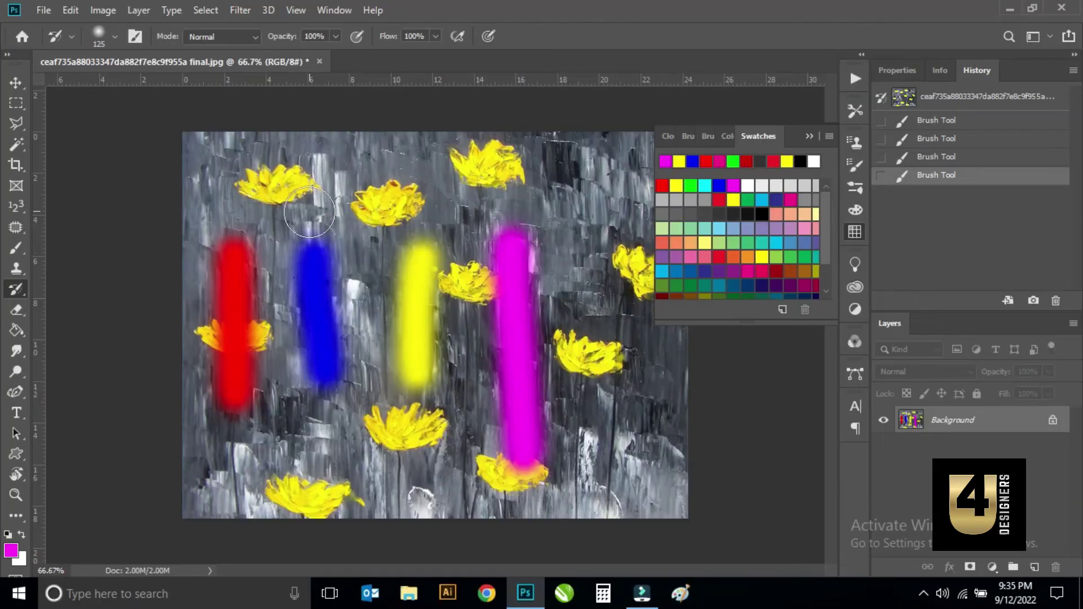
pyautogui.moveTo(310, 212)
pyautogui.mouseDown()
pyautogui.moveTo(318, 418)
pyautogui.moveTo(331, 193)
pyautogui.mouseUp()
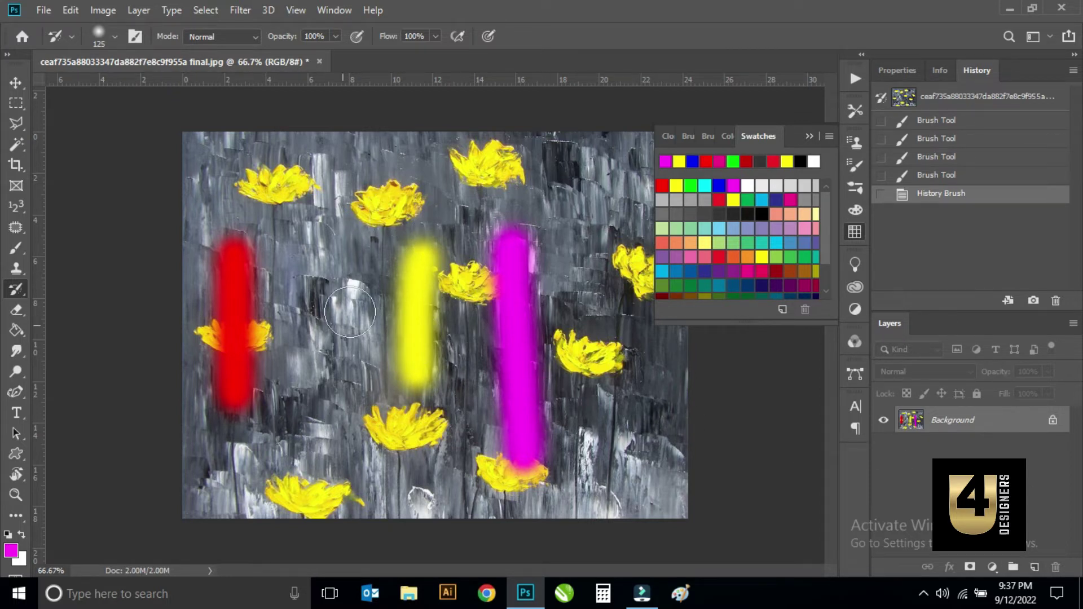
pyautogui.moveTo(350, 312); pyautogui.dragTo(373, 277)
# Step: Open the Performance preferences
pyautogui.click(71, 10)
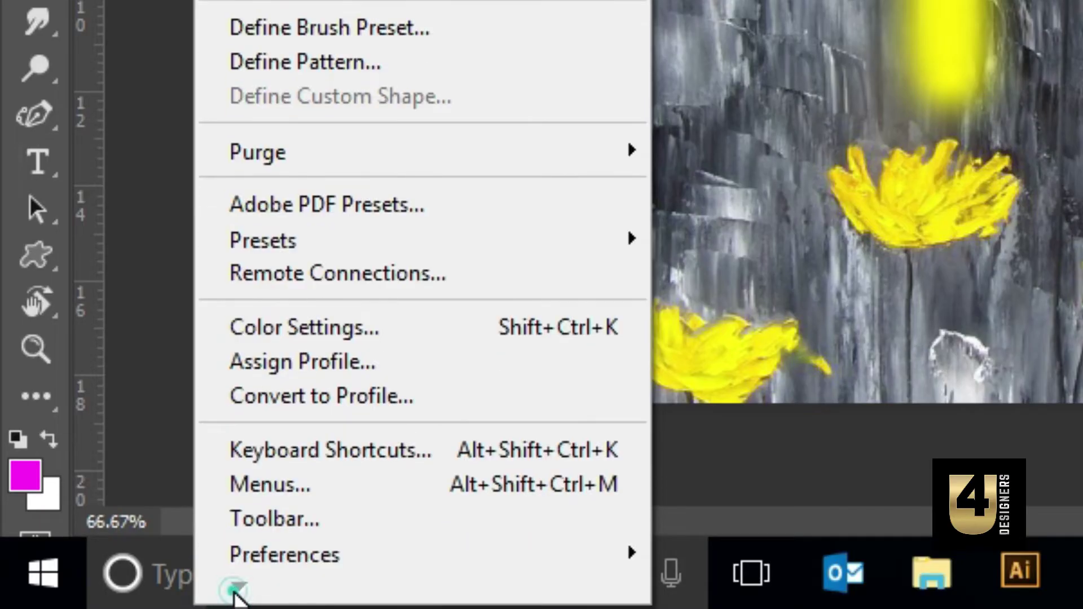
pyautogui.click(339, 556)
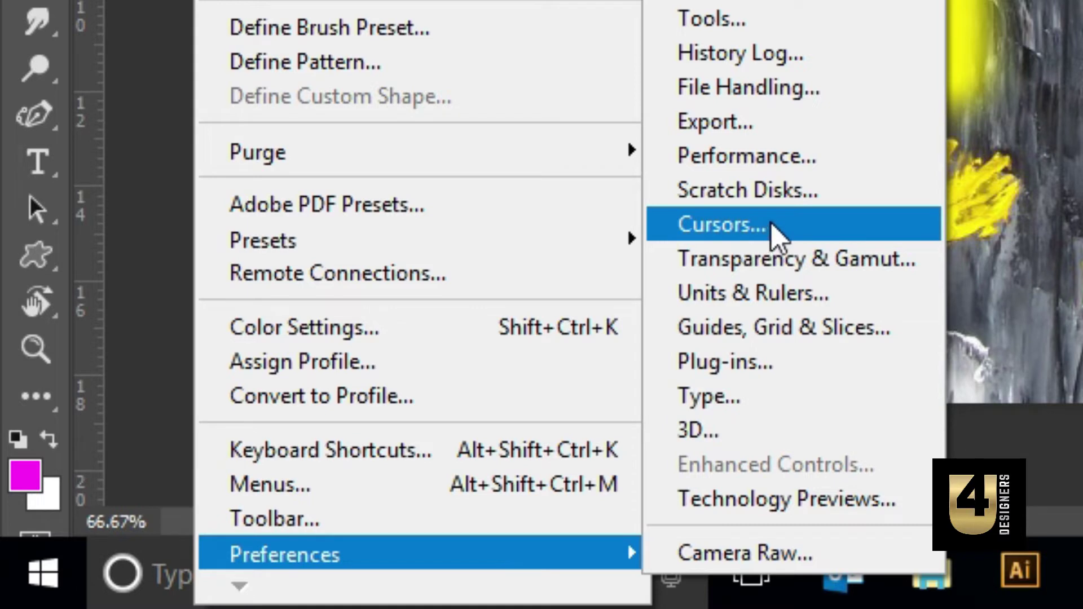
pyautogui.click(773, 158)
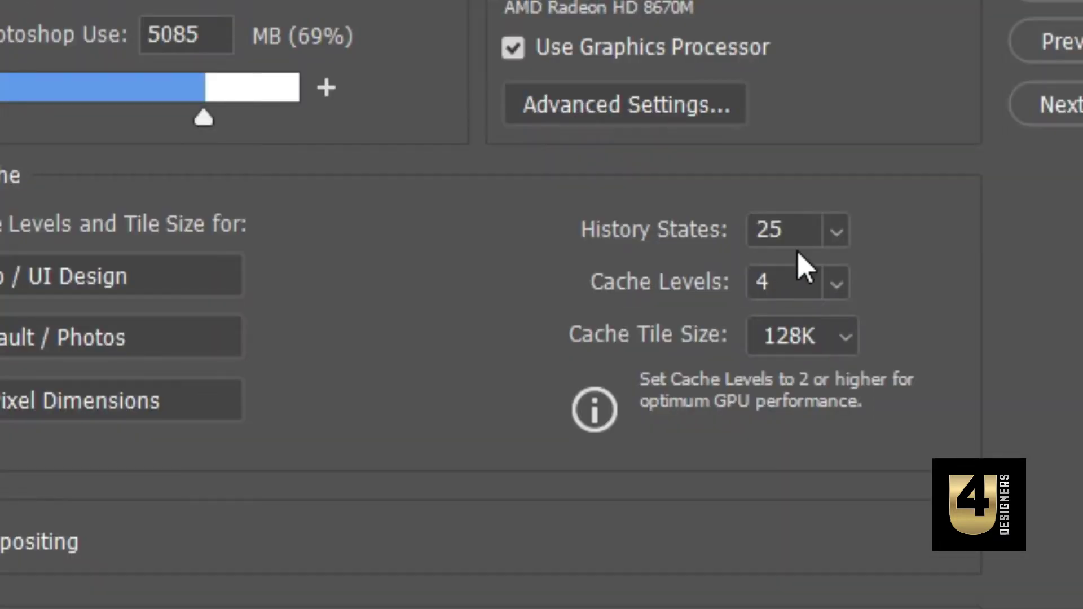
# Step: Set the History States slider to 26
pyautogui.click(836, 231)
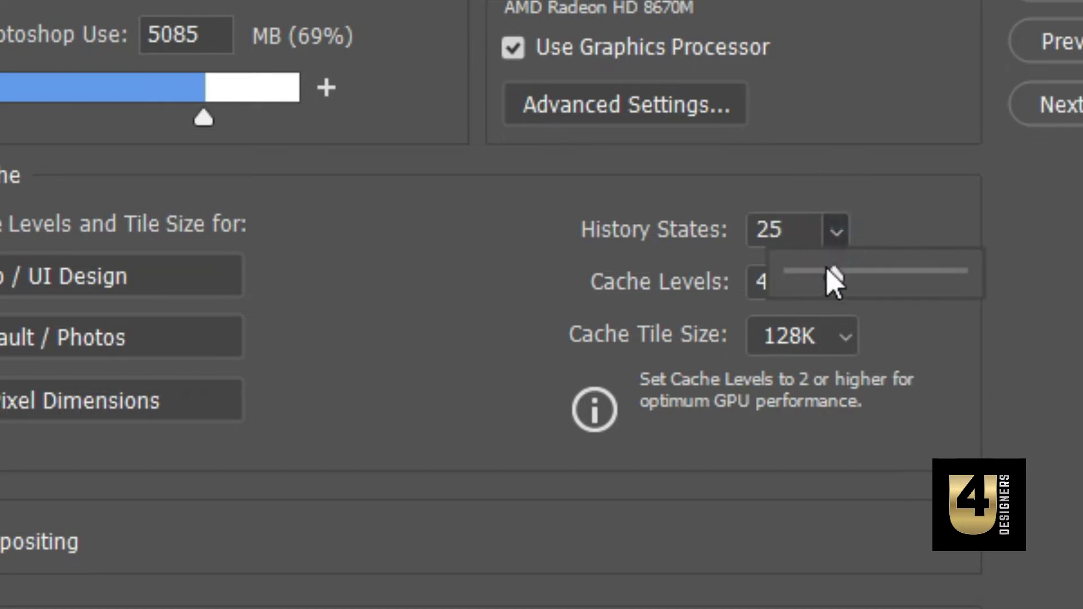
pyautogui.moveTo(835, 275); pyautogui.dragTo(982, 293)
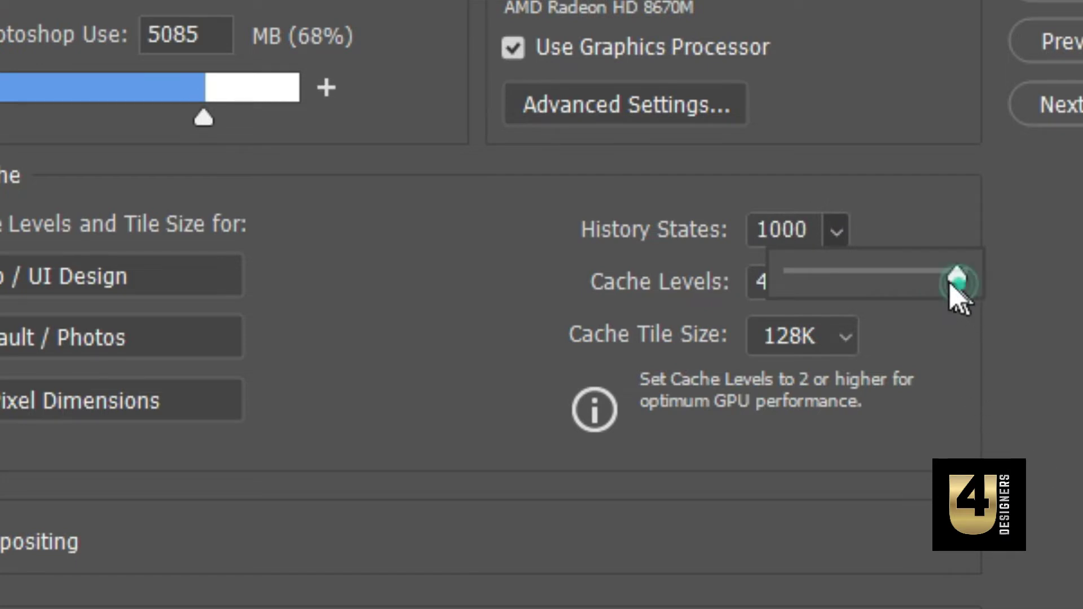
pyautogui.moveTo(968, 276); pyautogui.dragTo(757, 283)
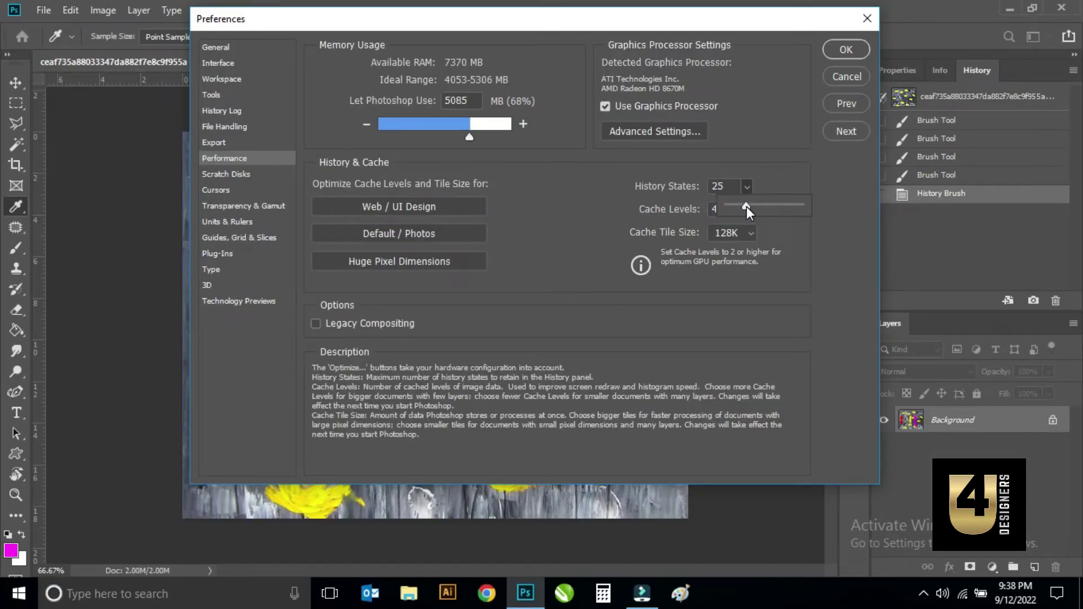
pyautogui.moveTo(746, 206); pyautogui.dragTo(761, 208)
pyautogui.moveTo(762, 209); pyautogui.dragTo(758, 210)
pyautogui.click(793, 165)
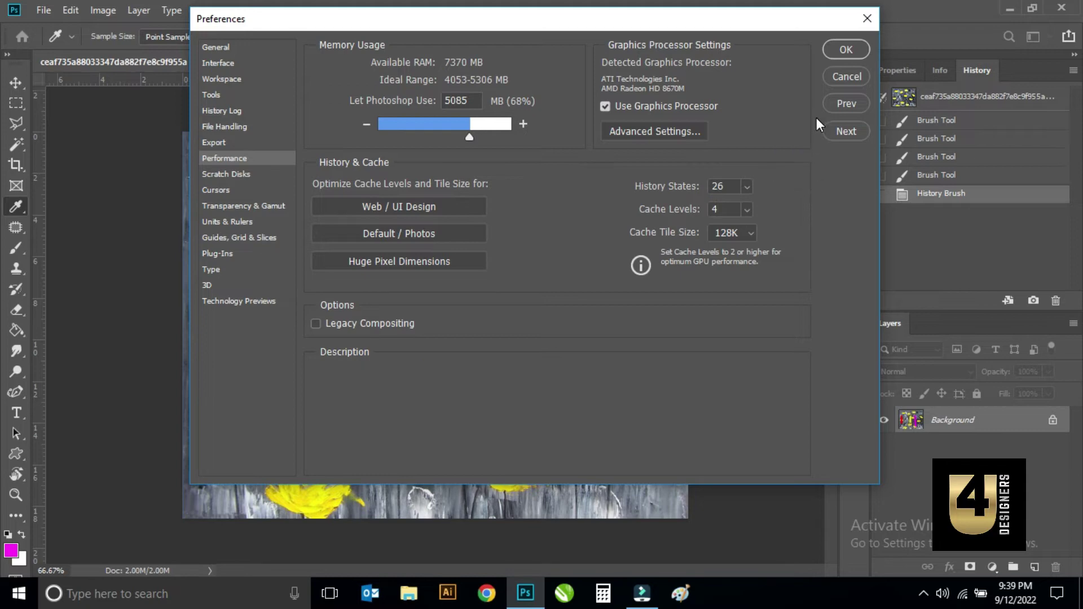
# Step: Confirm the Preferences with OK and hide the Swatches panel
pyautogui.click(845, 50)
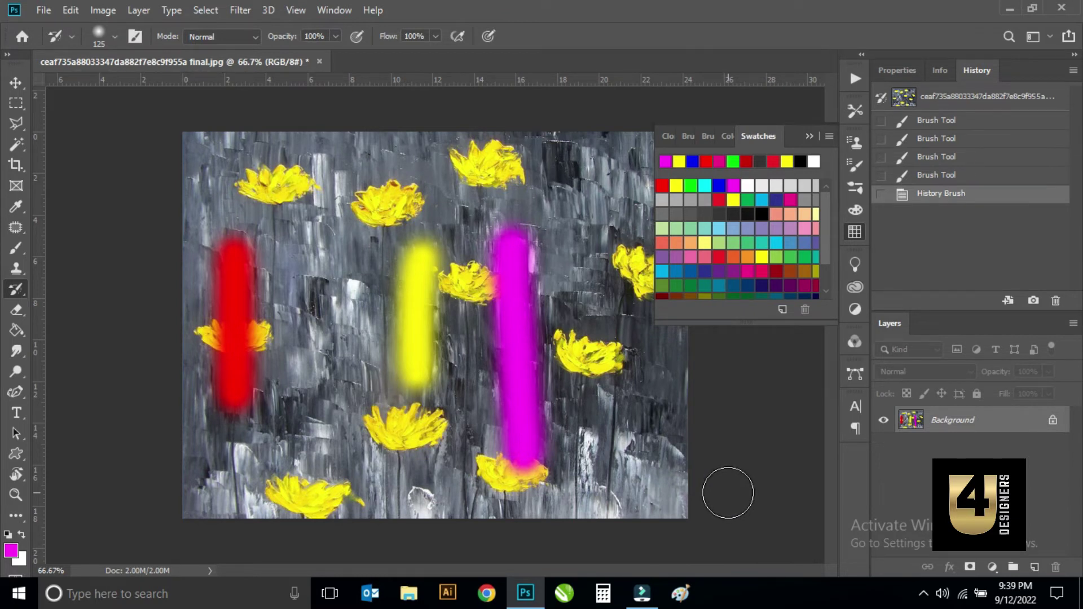
pyautogui.click(809, 136)
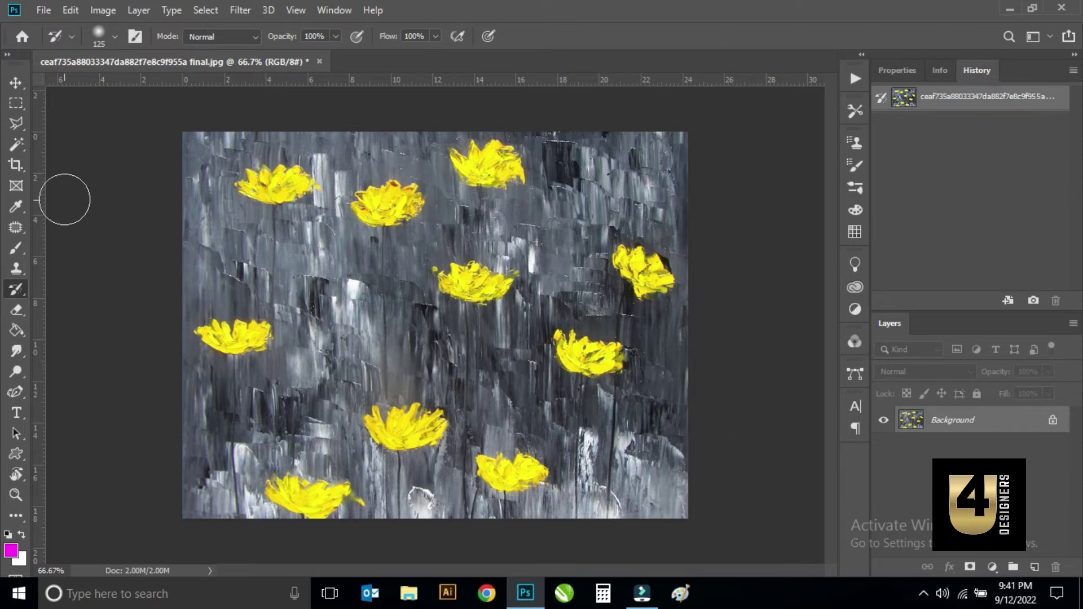
# Step: Select the Color Replacement Tool, show Swatches, and shrink the brush two steps
pyautogui.click(14, 249)
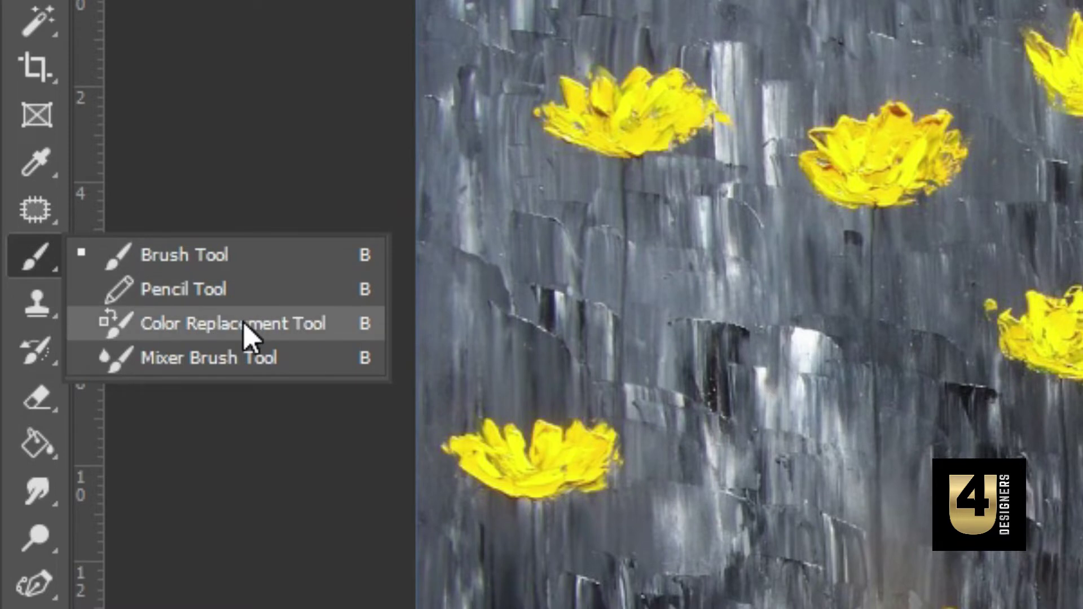
pyautogui.click(248, 333)
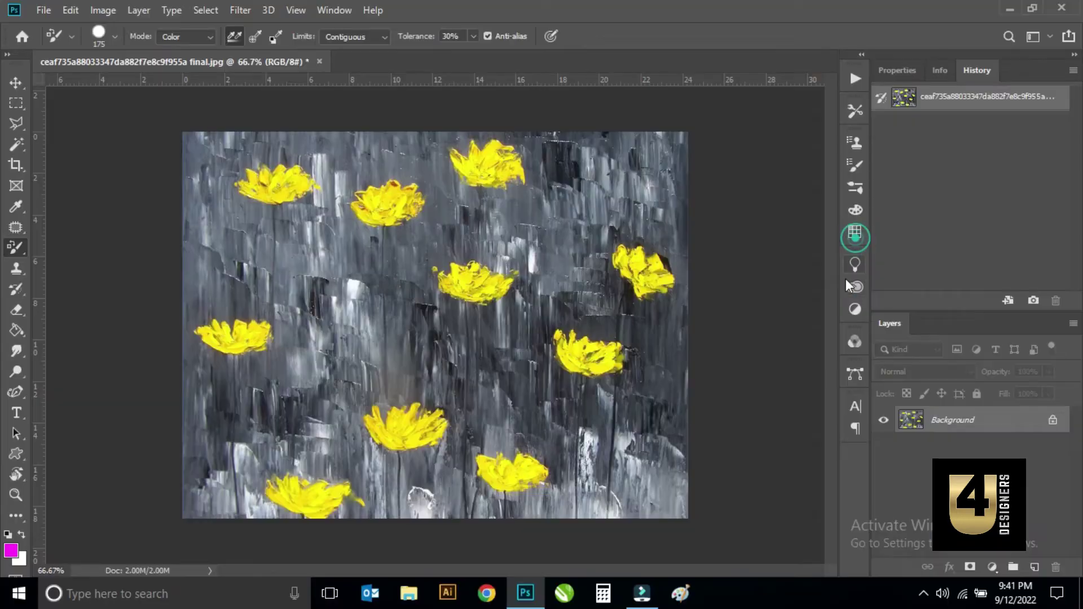
pyautogui.click(855, 232)
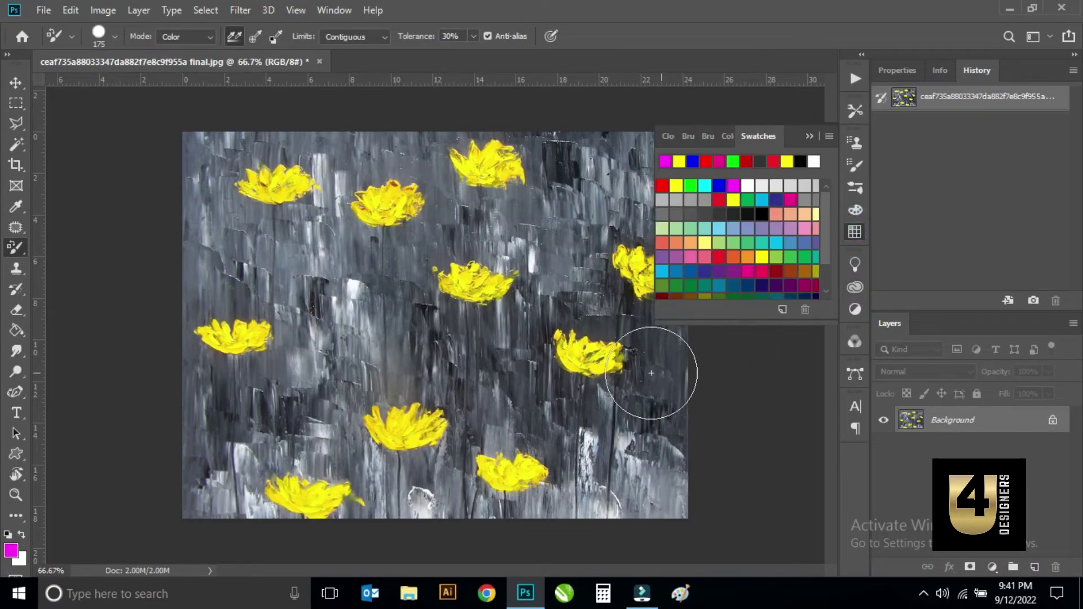
pyautogui.press('[')
pyautogui.press('[')
pyautogui.press('[')
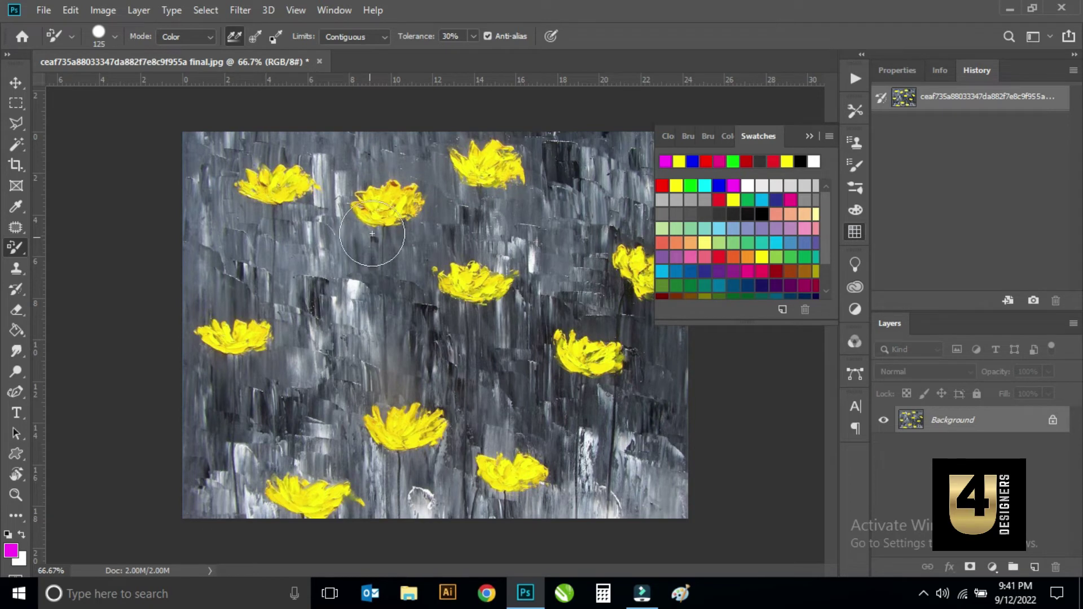
pyautogui.press('[')
pyautogui.press('[')
# Step: Recolour flowers pink, lavender, reddish-pink, and two green
pyautogui.moveTo(390, 202)
pyautogui.mouseDown()
pyautogui.moveTo(370, 204)
pyautogui.moveTo(371, 213)
pyautogui.moveTo(402, 191)
pyautogui.moveTo(387, 212)
pyautogui.mouseUp()
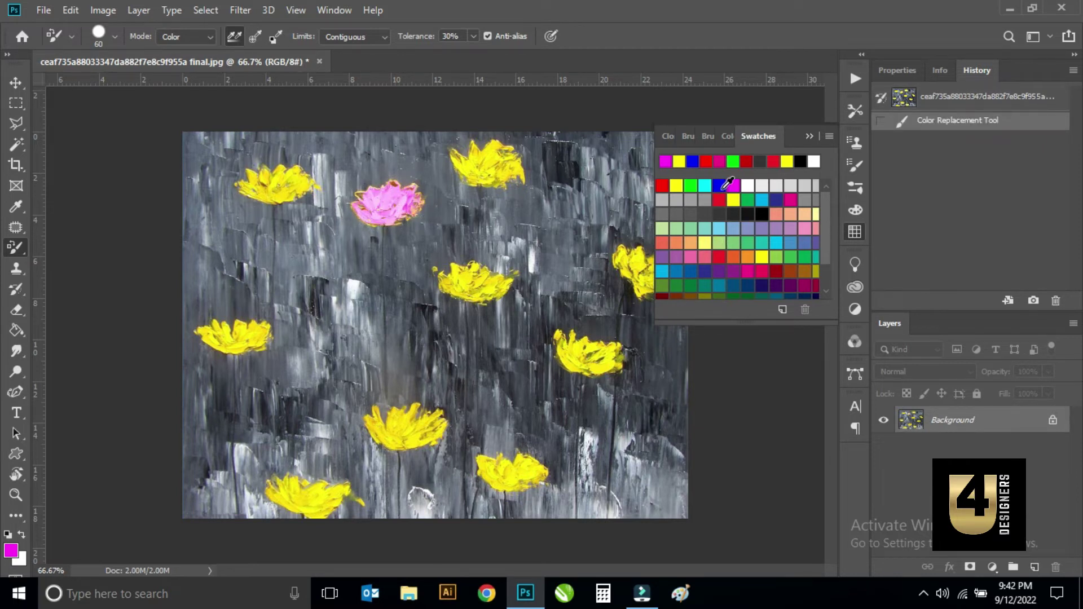
pyautogui.click(720, 185)
pyautogui.moveTo(290, 194); pyautogui.dragTo(273, 198)
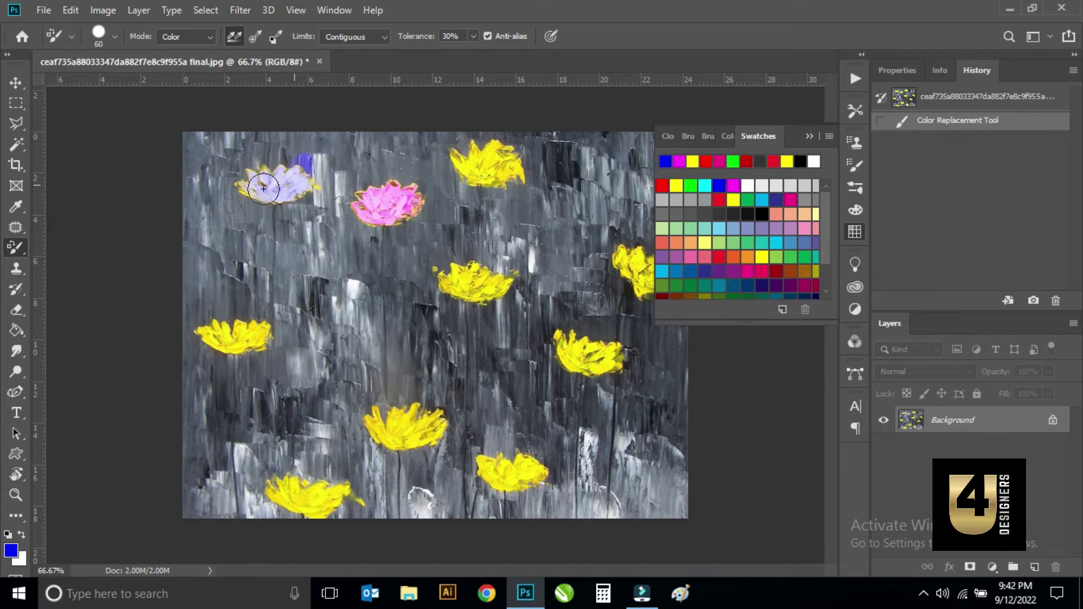
pyautogui.moveTo(246, 185); pyautogui.dragTo(244, 186)
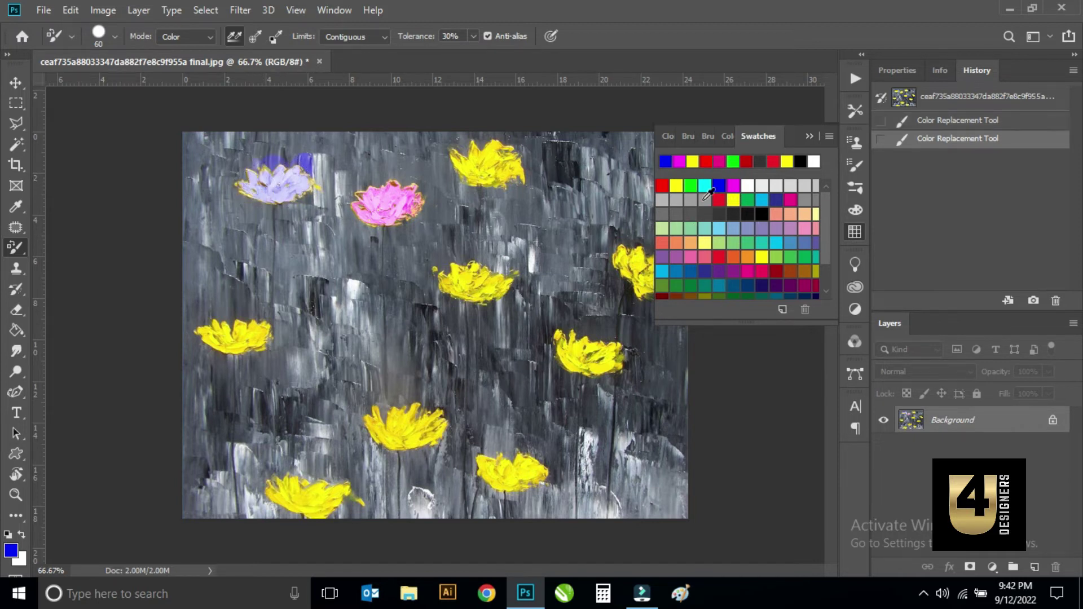
pyautogui.click(662, 185)
pyautogui.moveTo(443, 279); pyautogui.dragTo(482, 291)
pyautogui.click(691, 187)
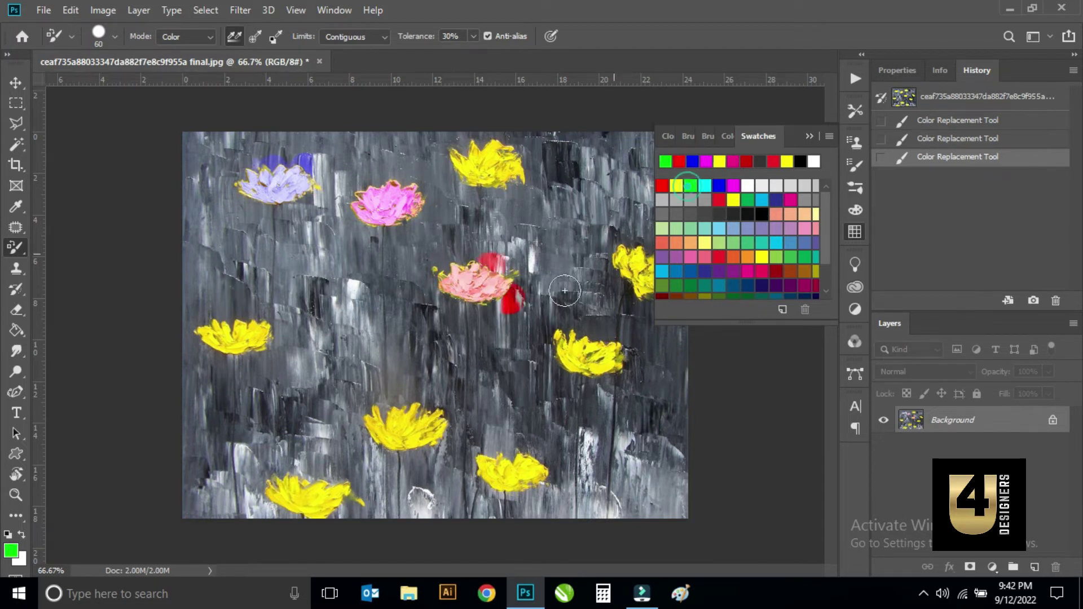
pyautogui.moveTo(262, 338); pyautogui.dragTo(226, 316)
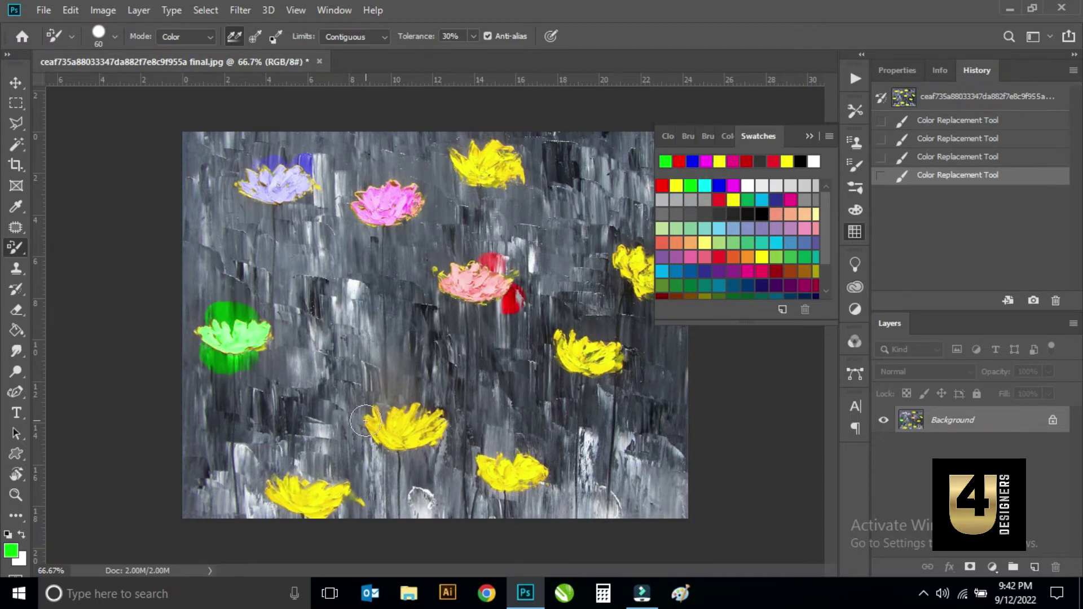
pyautogui.moveTo(365, 421); pyautogui.dragTo(429, 414)
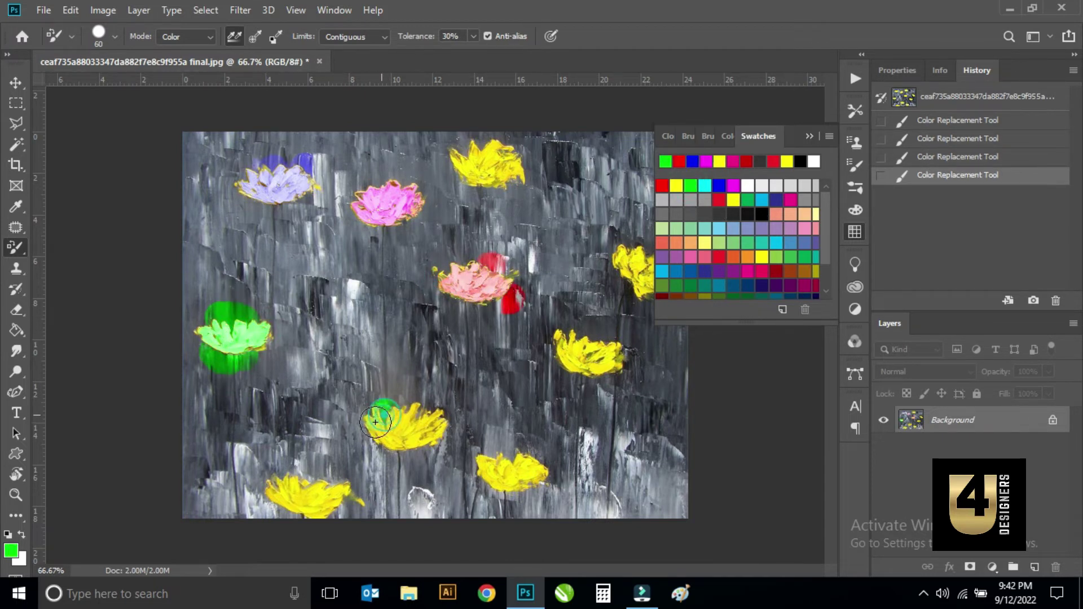
pyautogui.click(855, 232)
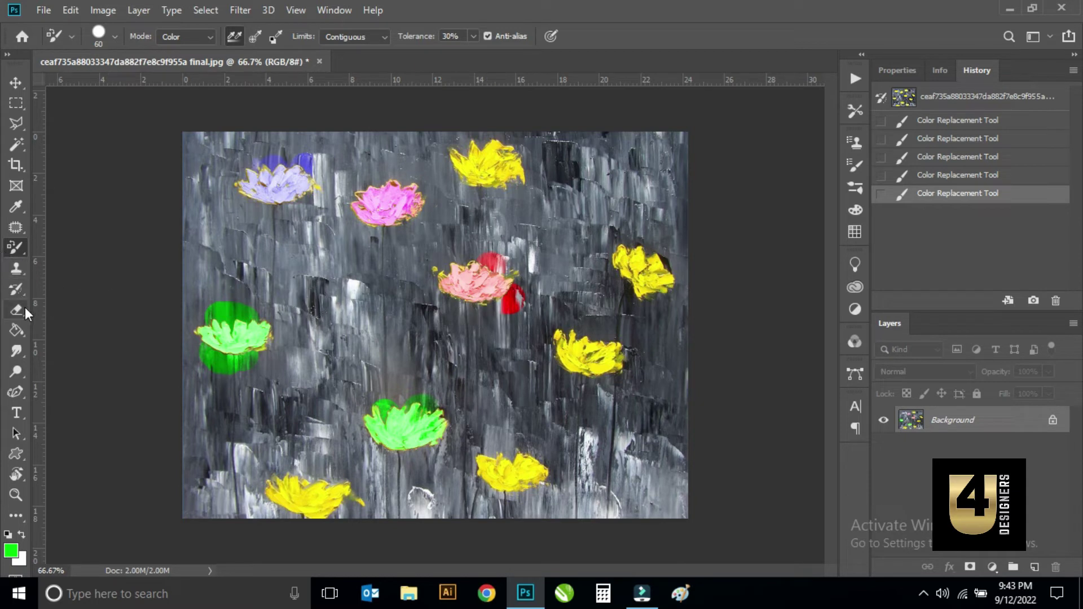
# Step: Undo a History Brush stroke on the pink flower and save the state as Snapshot 1
pyautogui.click(16, 292)
pyautogui.moveTo(408, 188); pyautogui.dragTo(390, 234)
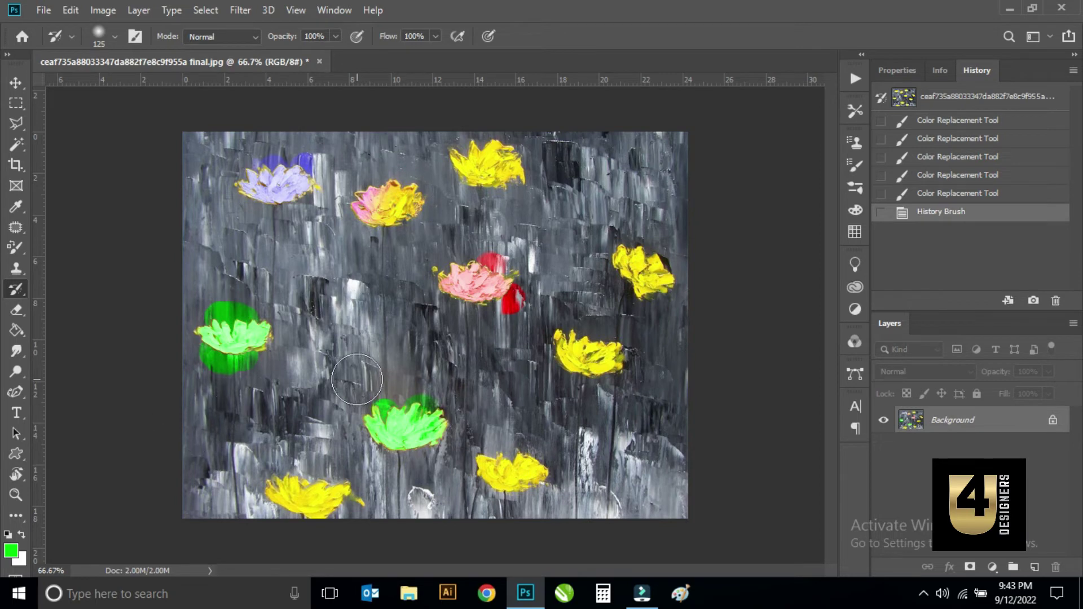
pyautogui.hotkey('ctrl', 'z')
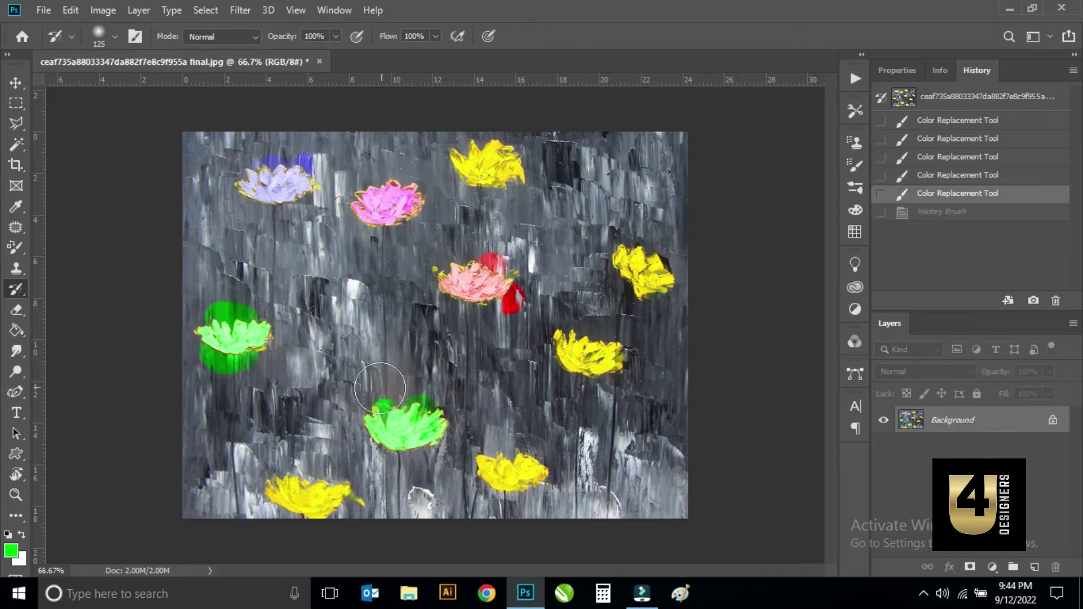
pyautogui.click(1034, 302)
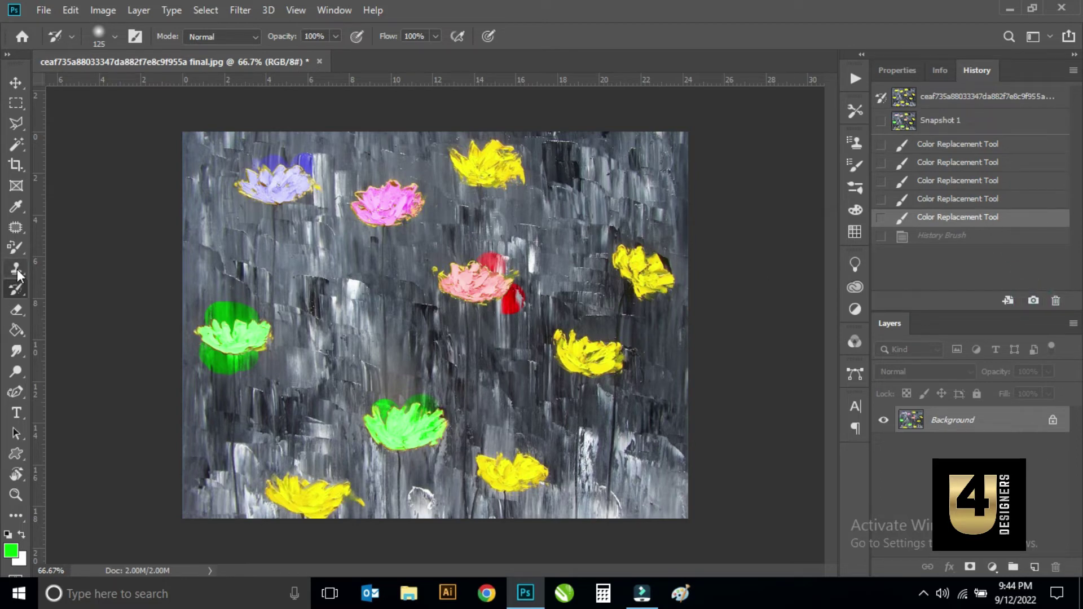
pyautogui.rightClick(14, 249)
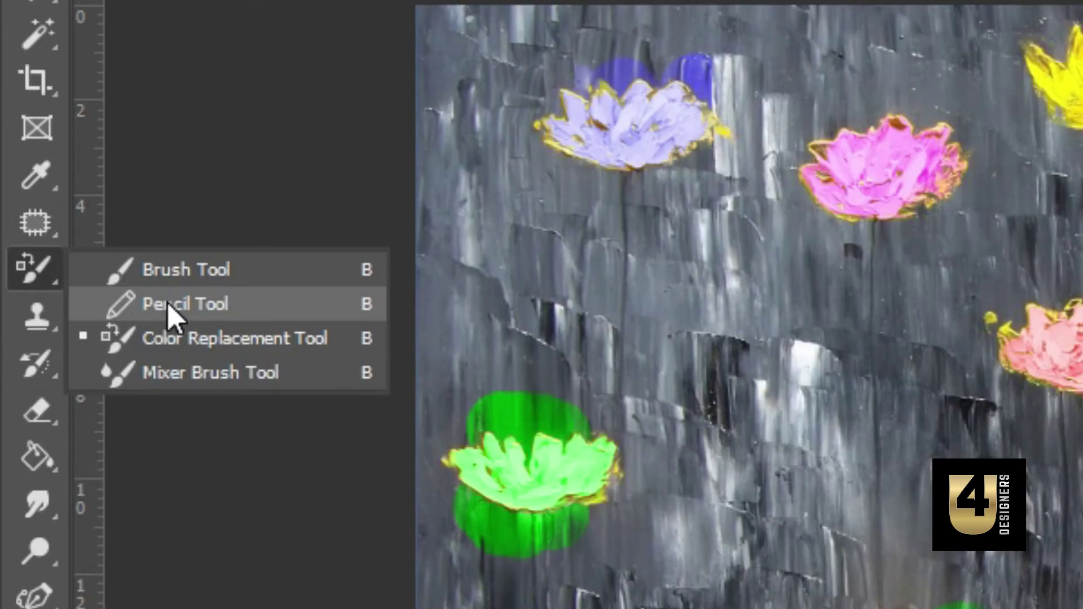
# Step: Brush four thick diagonal strokes (green, blue, magenta, short green) across the flower painting
pyautogui.click(158, 274)
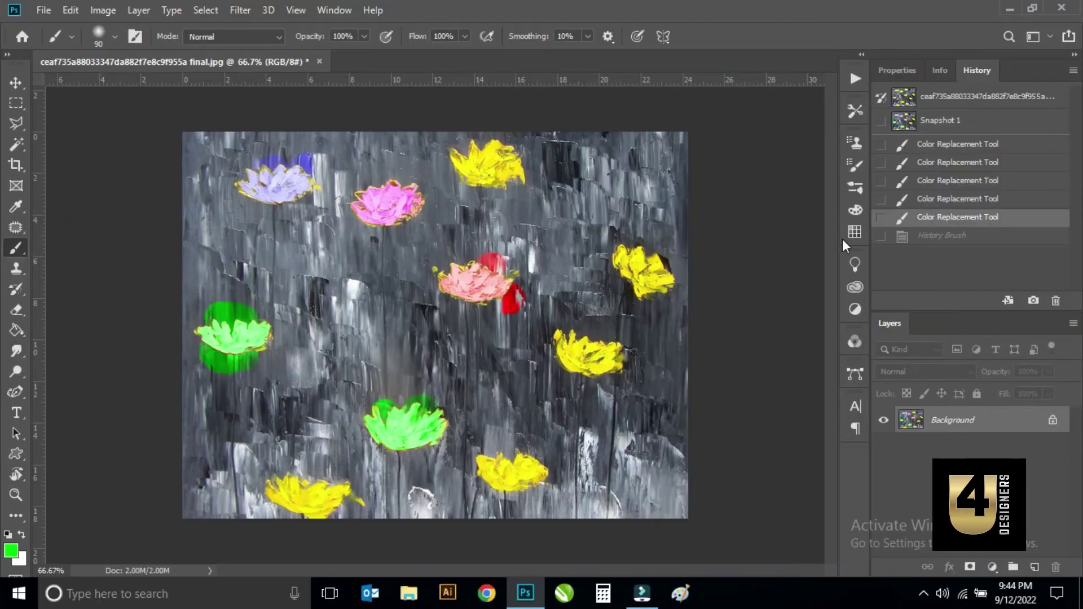
pyautogui.click(855, 232)
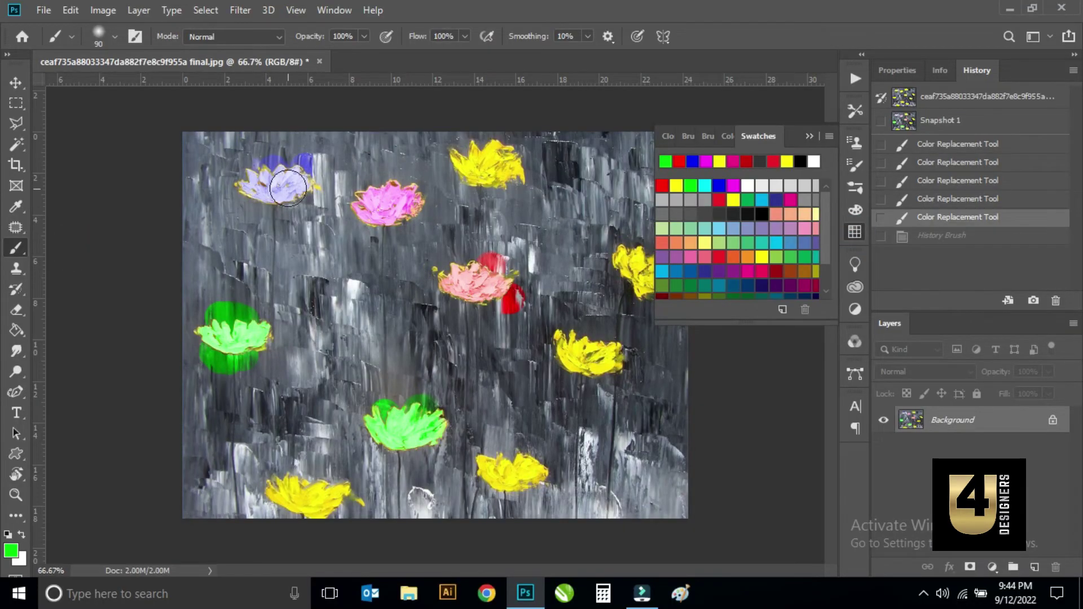
pyautogui.moveTo(288, 187); pyautogui.dragTo(198, 443)
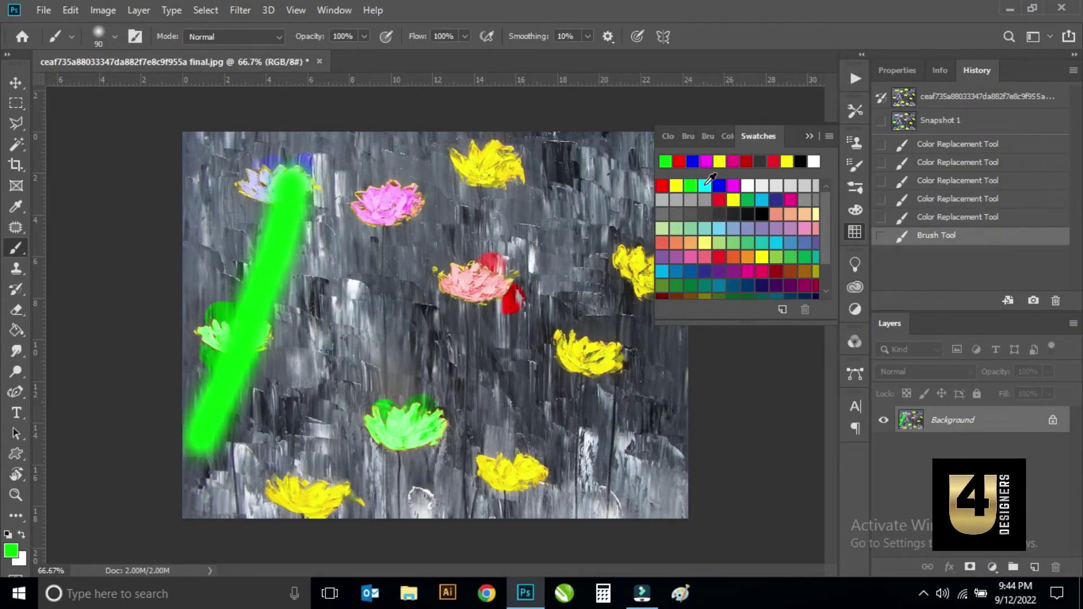
pyautogui.click(718, 185)
pyautogui.moveTo(426, 187); pyautogui.dragTo(322, 409)
pyautogui.moveTo(516, 223); pyautogui.dragTo(446, 446)
pyautogui.click(691, 186)
pyautogui.moveTo(598, 316); pyautogui.dragTo(559, 443)
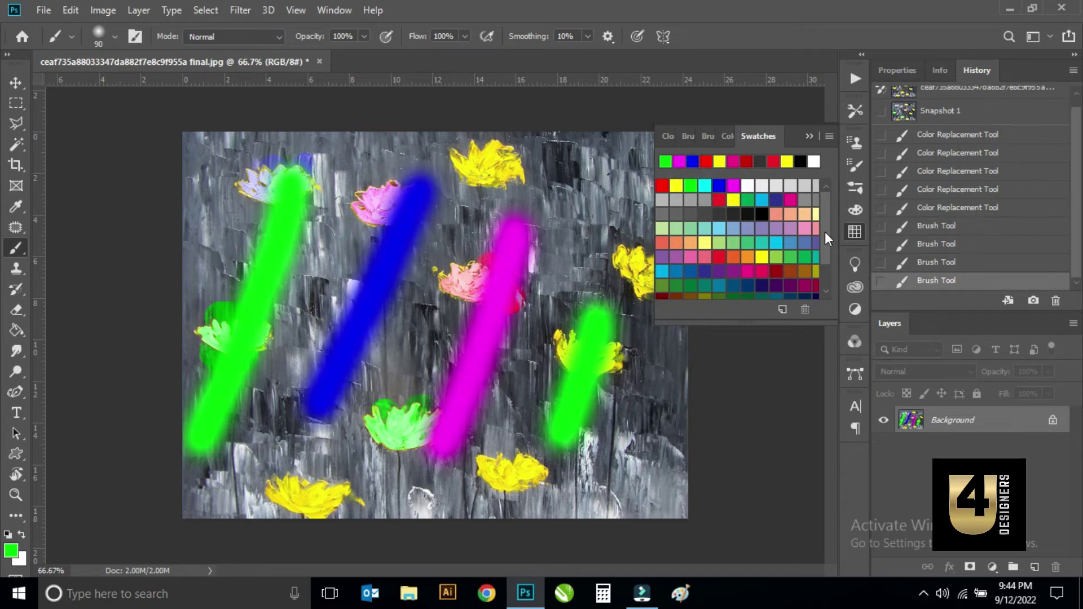
pyautogui.click(856, 231)
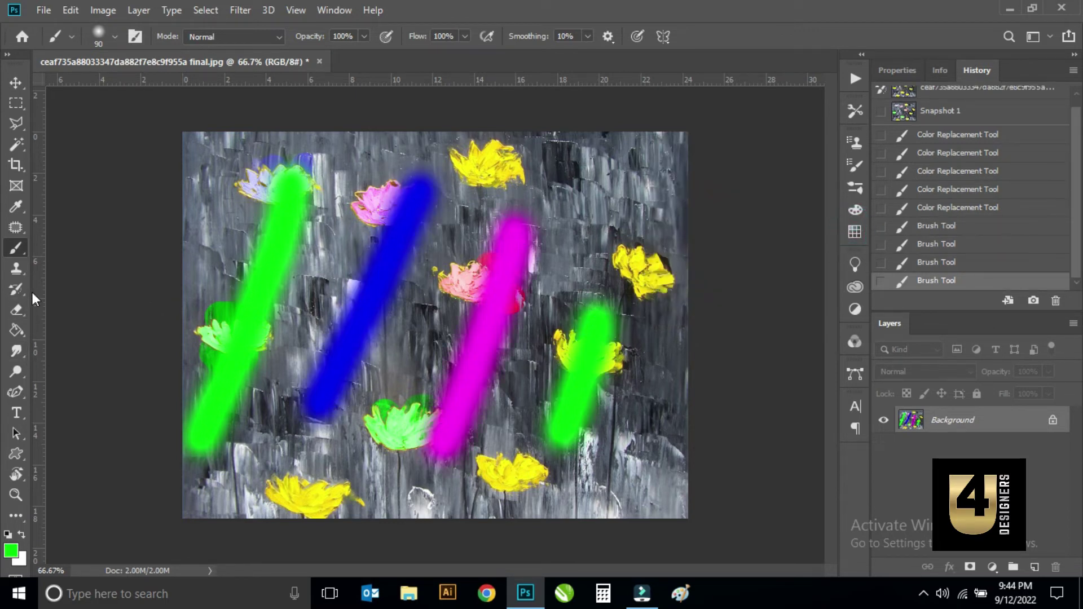
pyautogui.click(12, 291)
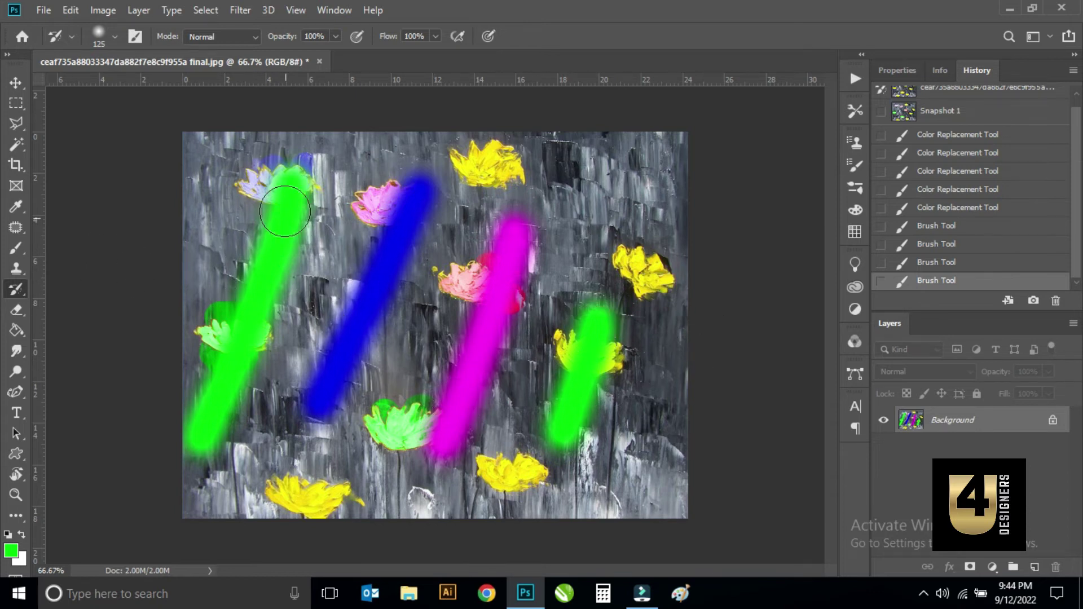
# Step: Paint over the left green stroke with the History Brush to bring back the original yellow flowers
pyautogui.moveTo(271, 151); pyautogui.dragTo(260, 330)
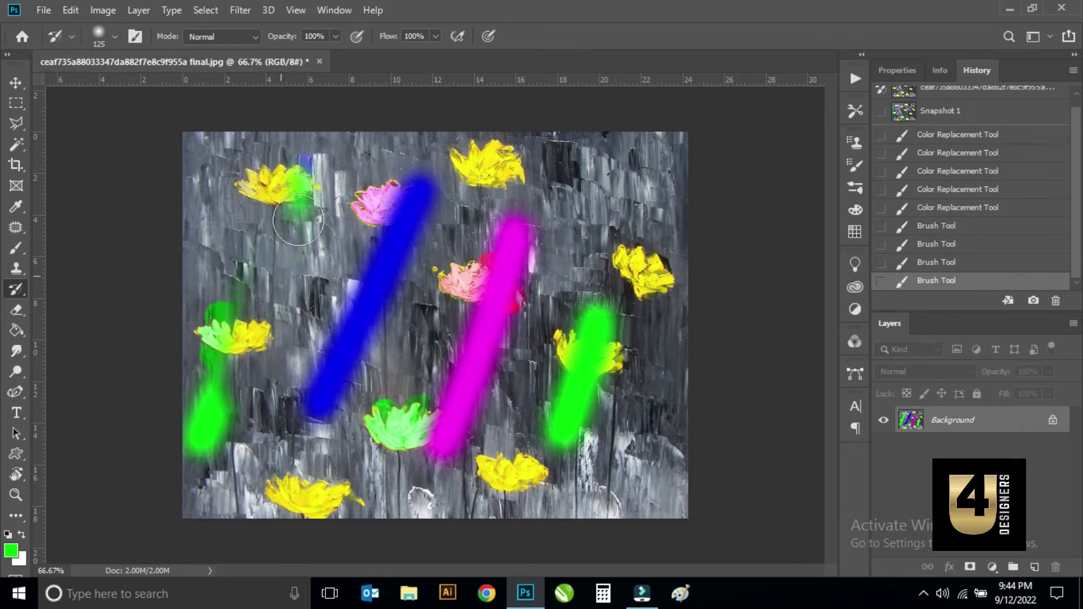
pyautogui.moveTo(261, 330); pyautogui.dragTo(313, 144)
pyautogui.moveTo(234, 291); pyautogui.dragTo(189, 504)
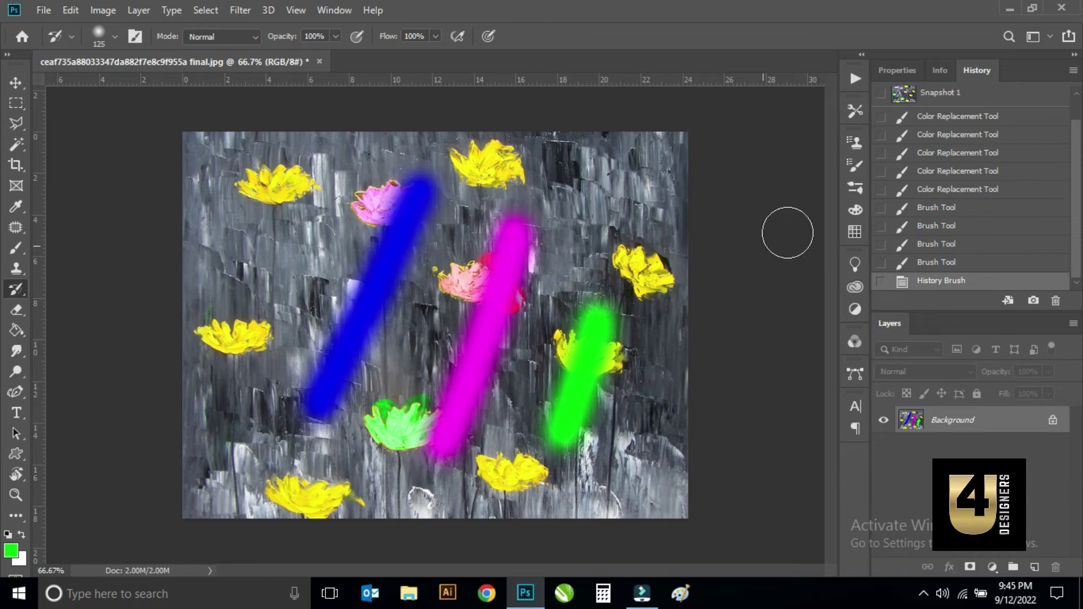
pyautogui.scroll(1, 941, 137)
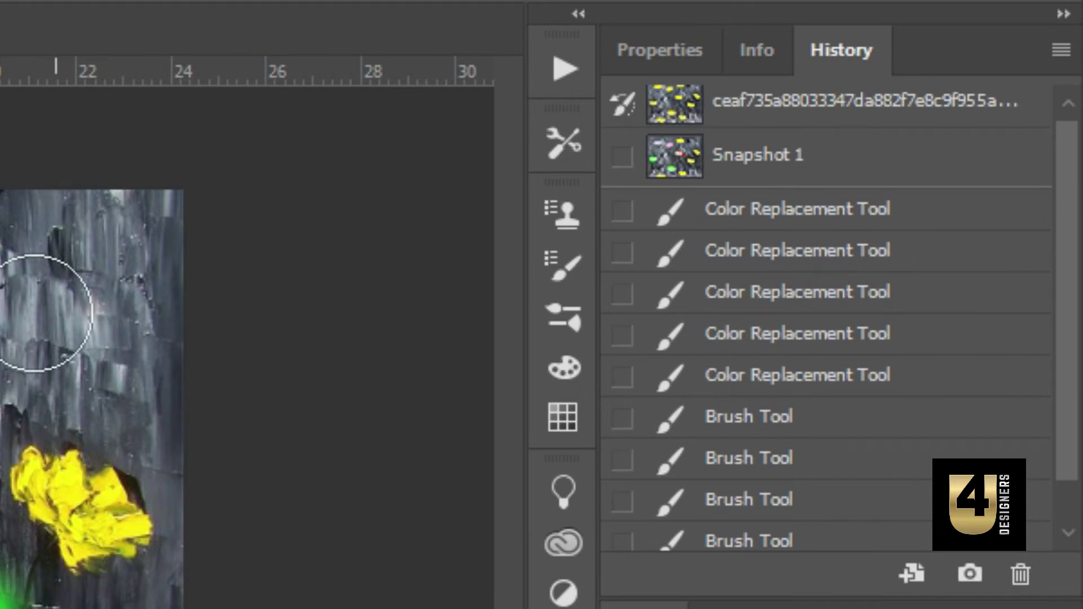
# Step: Use Snapshot 1 as the history source and paint out the magenta, right green and blue strokes
pyautogui.click(623, 158)
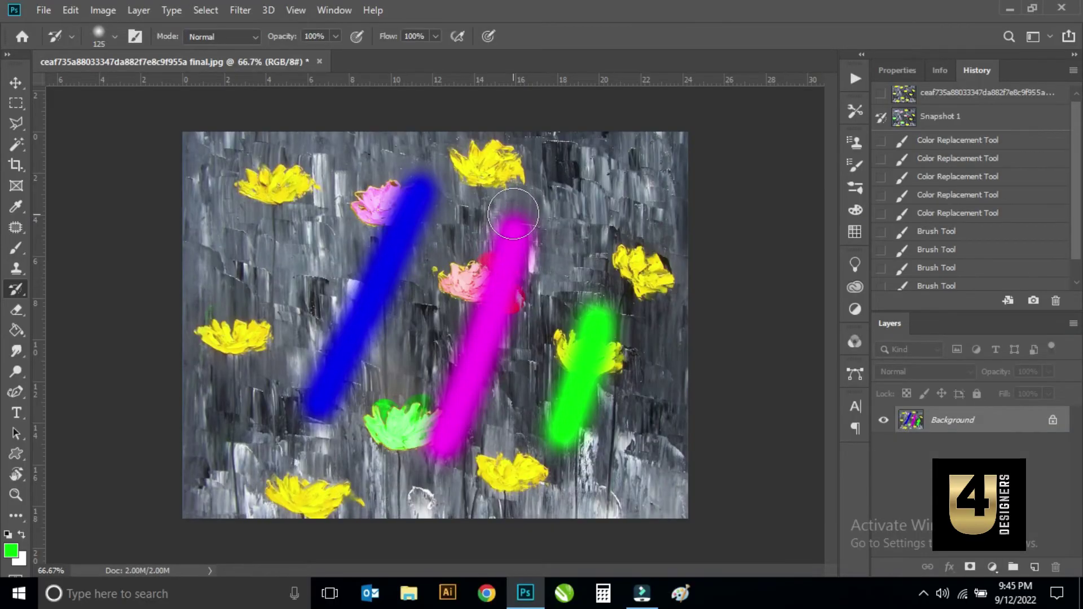
pyautogui.moveTo(514, 214)
pyautogui.mouseDown()
pyautogui.moveTo(441, 450)
pyautogui.moveTo(472, 346)
pyautogui.mouseUp()
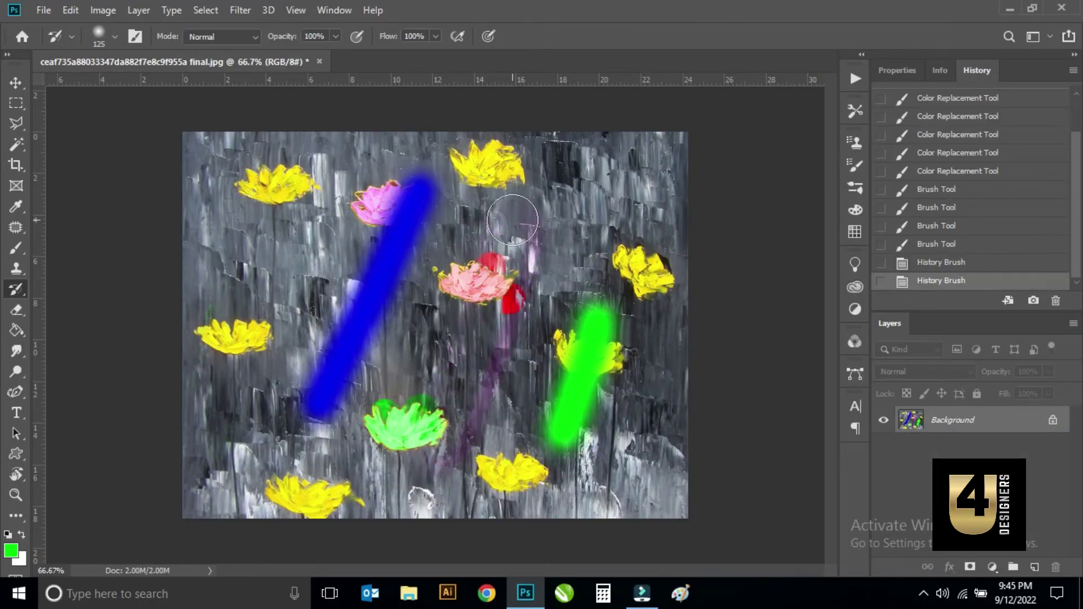
pyautogui.moveTo(516, 219); pyautogui.dragTo(592, 308)
pyautogui.moveTo(617, 292); pyautogui.dragTo(584, 361)
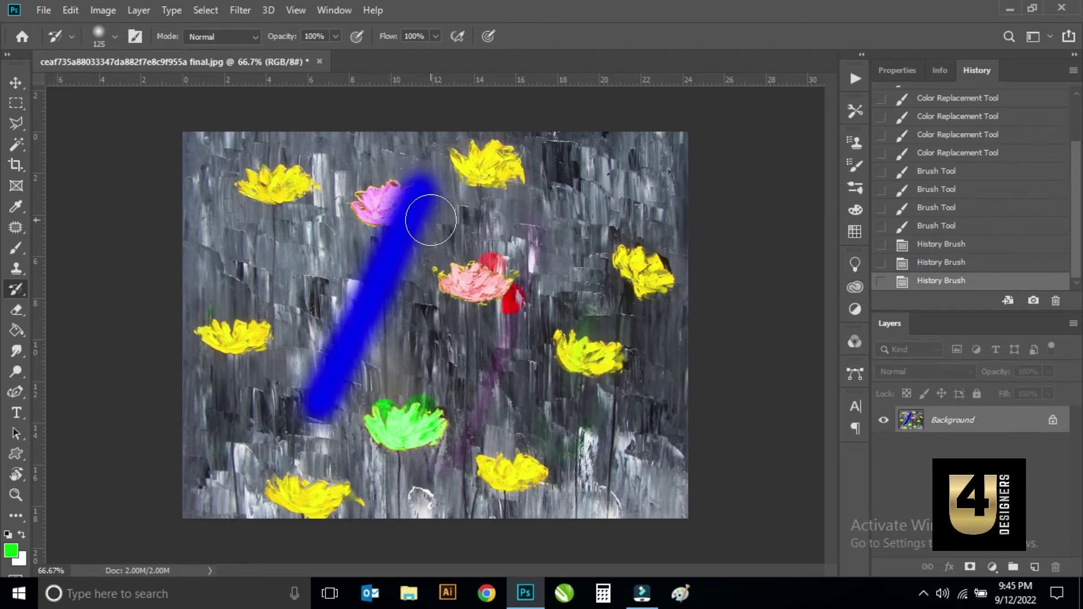
pyautogui.moveTo(440, 222)
pyautogui.mouseDown()
pyautogui.moveTo(416, 183)
pyautogui.moveTo(346, 342)
pyautogui.moveTo(273, 416)
pyautogui.mouseUp()
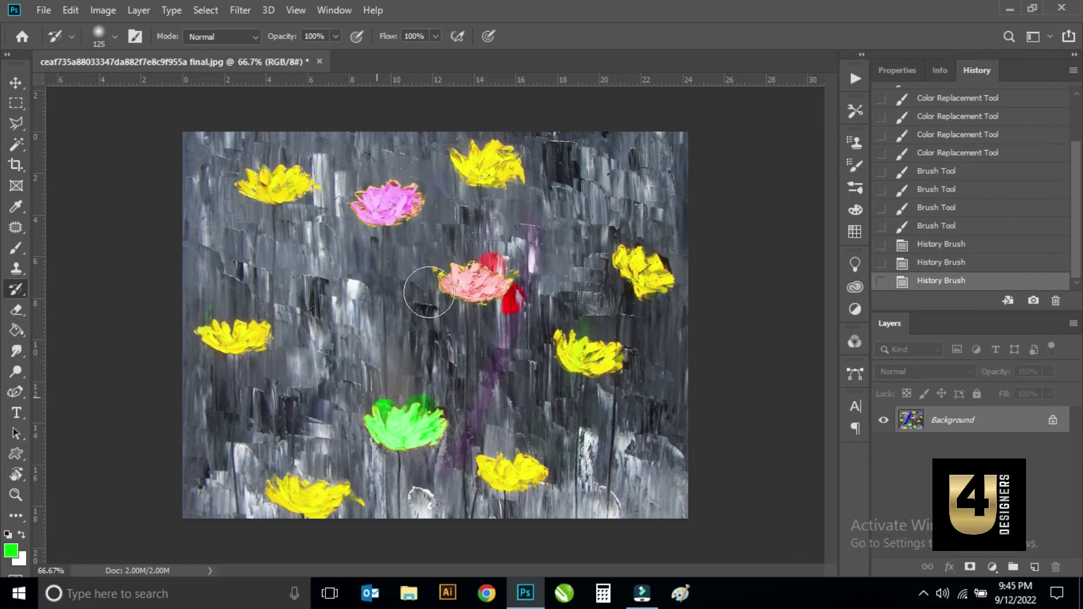
pyautogui.moveTo(572, 403); pyautogui.dragTo(419, 190)
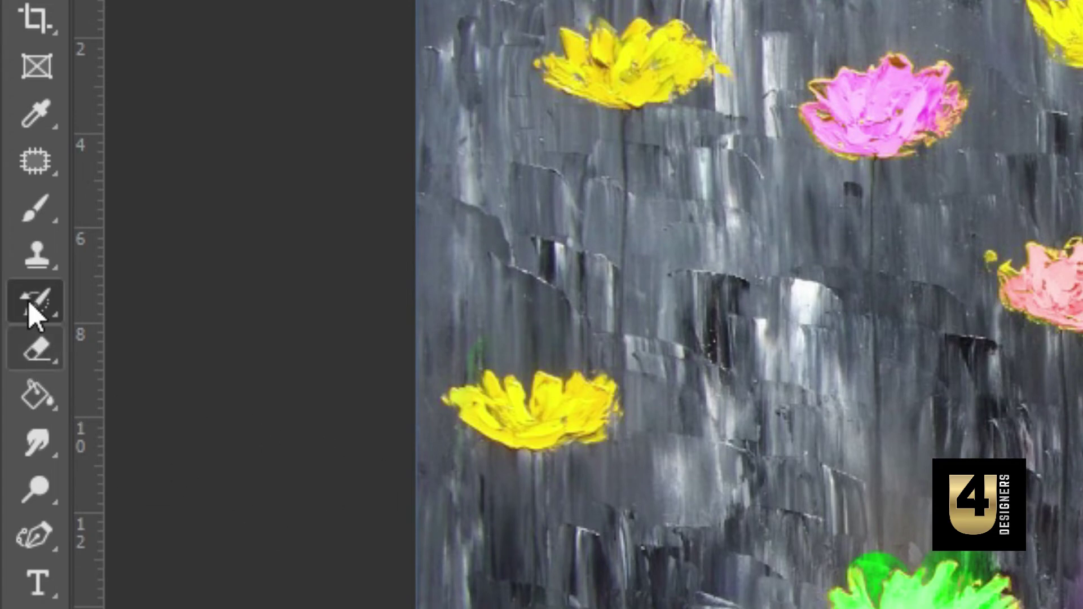
# Step: Switch to a smaller Art History Brush and try a Loose Curl swirl on the upper-left flowers, then undo it
pyautogui.rightClick(31, 312)
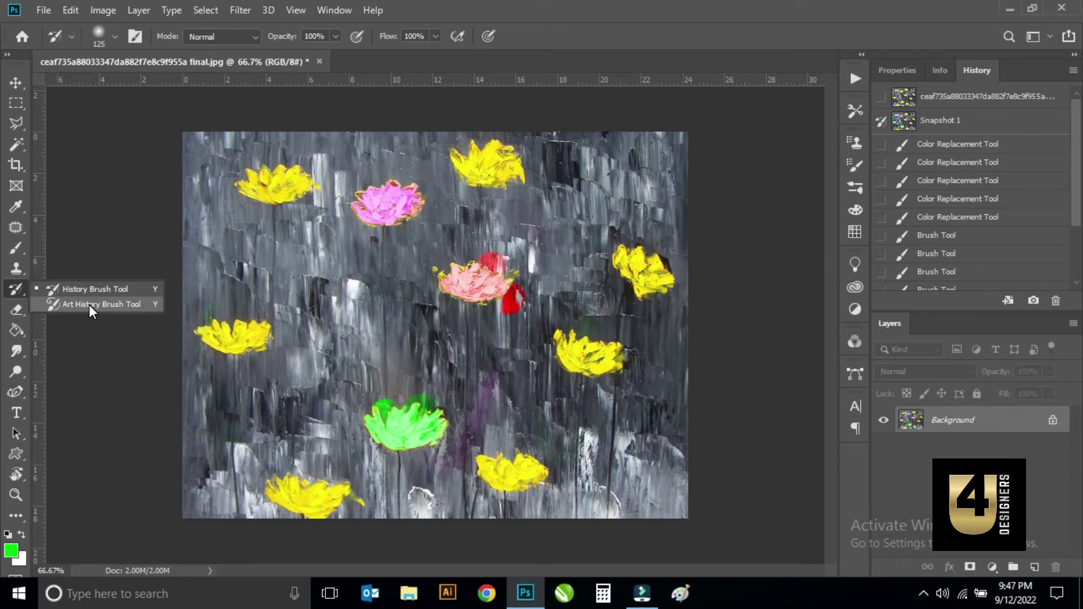
pyautogui.click(89, 305)
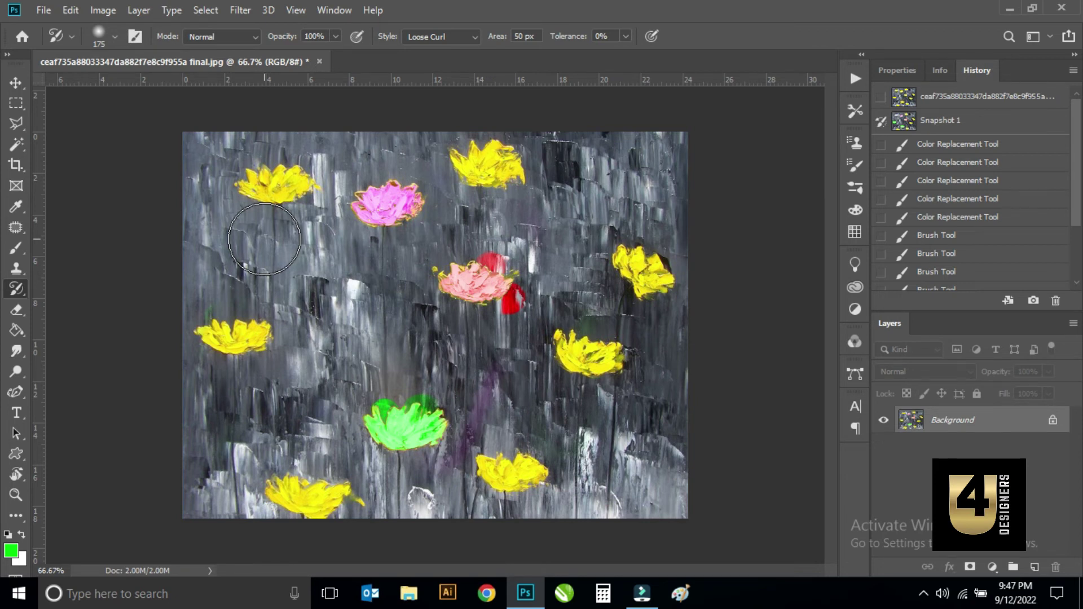
pyautogui.press('[')
pyautogui.press('[')
pyautogui.press('[')
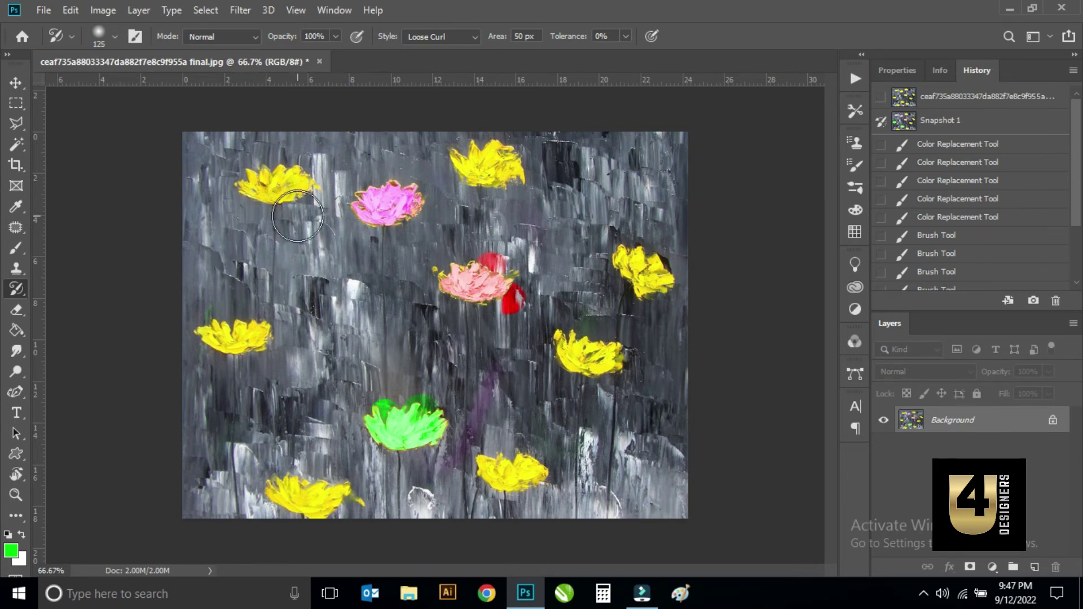
pyautogui.press('[')
pyautogui.press('[')
pyautogui.click(468, 35)
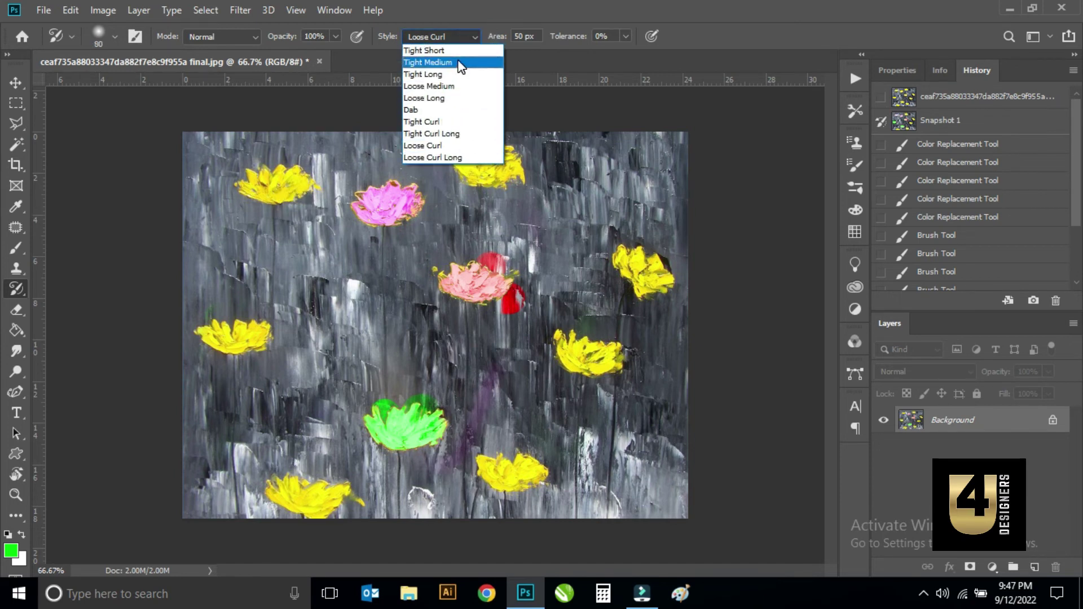
pyautogui.click(475, 28)
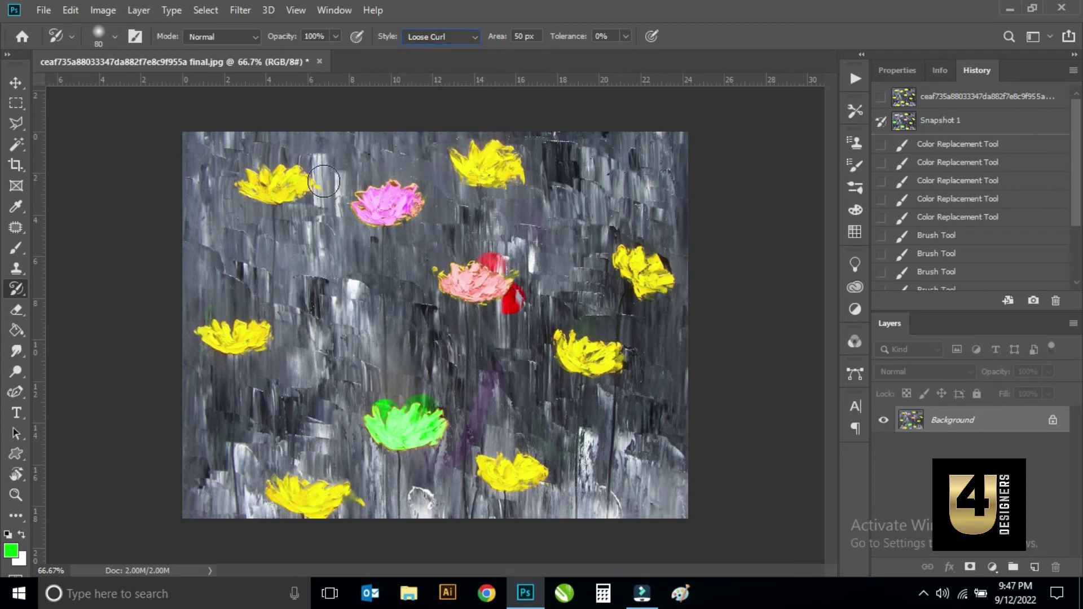
pyautogui.moveTo(296, 169)
pyautogui.mouseDown()
pyautogui.moveTo(327, 242)
pyautogui.moveTo(238, 193)
pyautogui.mouseUp()
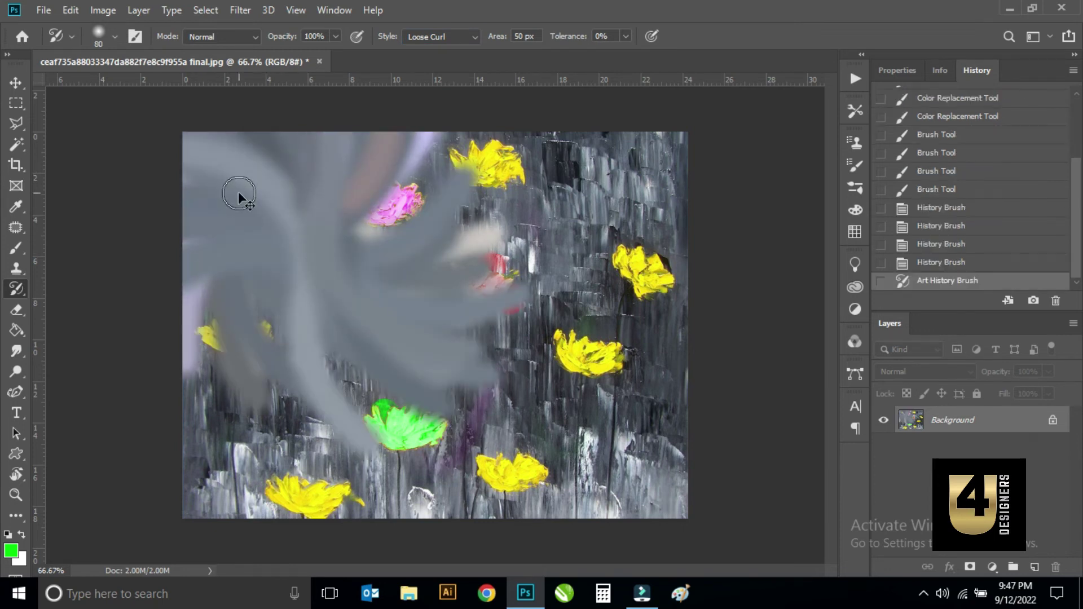
pyautogui.hotkey('ctrl', 'z')
# Step: Dab the upper-left flower at 24% opacity and blur the pink flower at 100%, then undo both
pyautogui.scroll(8, 476, 36)
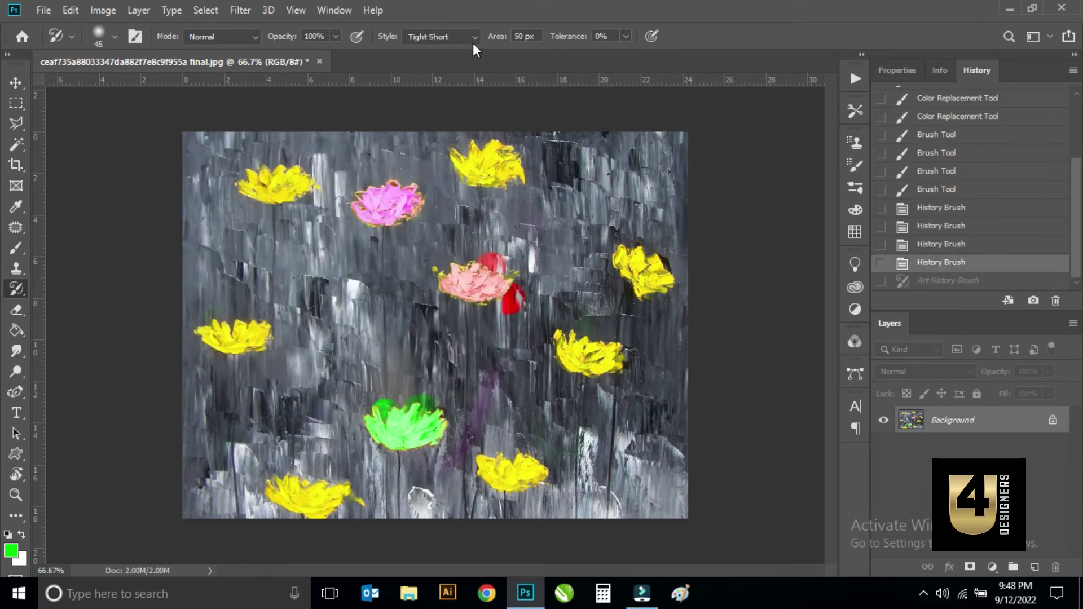
pyautogui.click(336, 36)
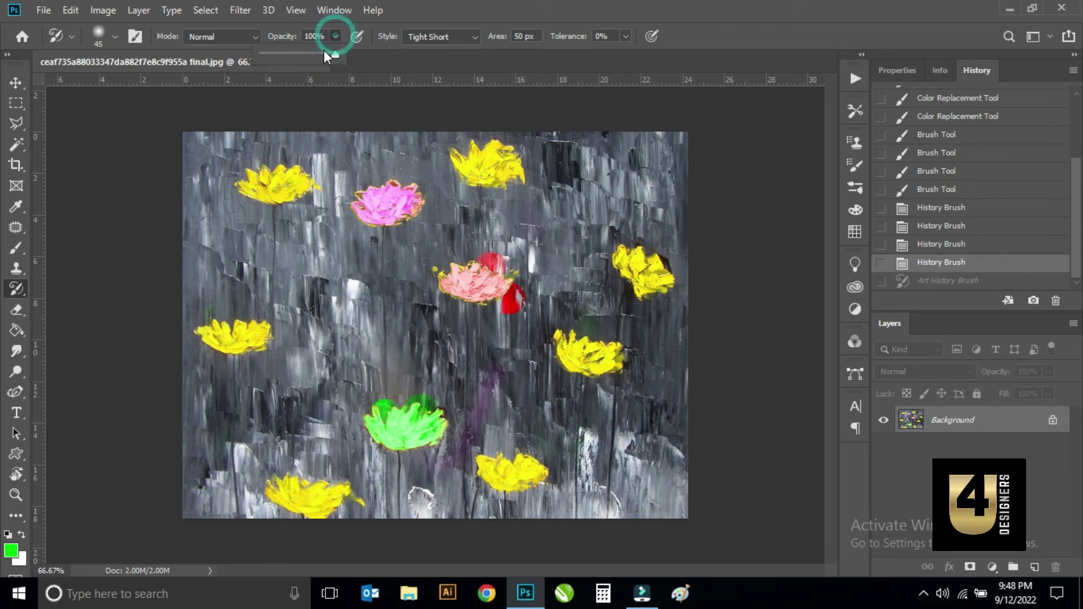
pyautogui.click(292, 53)
pyautogui.moveTo(287, 54); pyautogui.dragTo(279, 55)
pyautogui.click(283, 182)
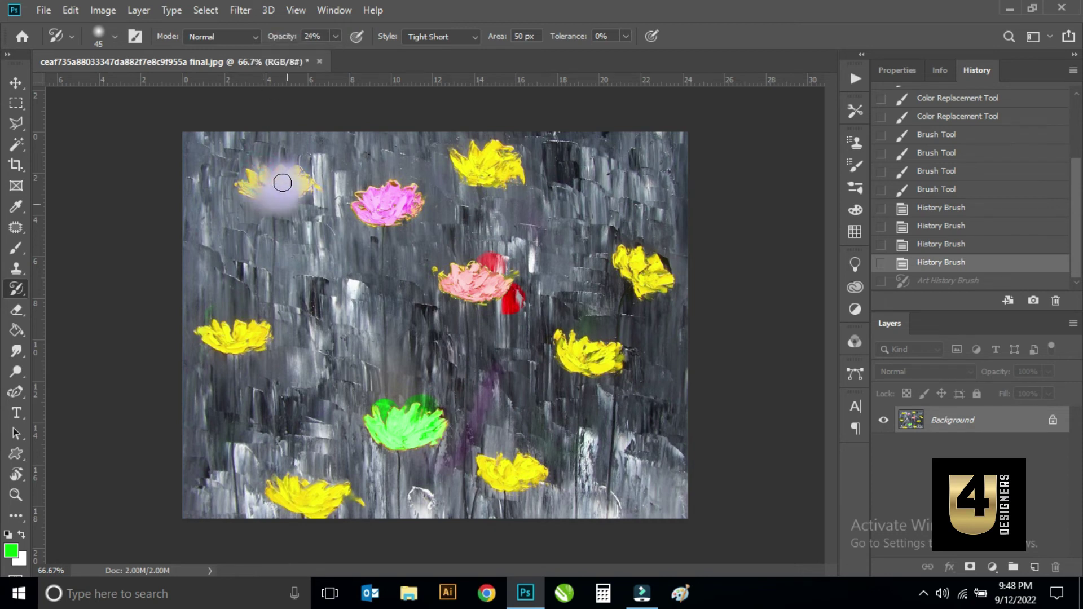
pyautogui.moveTo(282, 182); pyautogui.dragTo(299, 186)
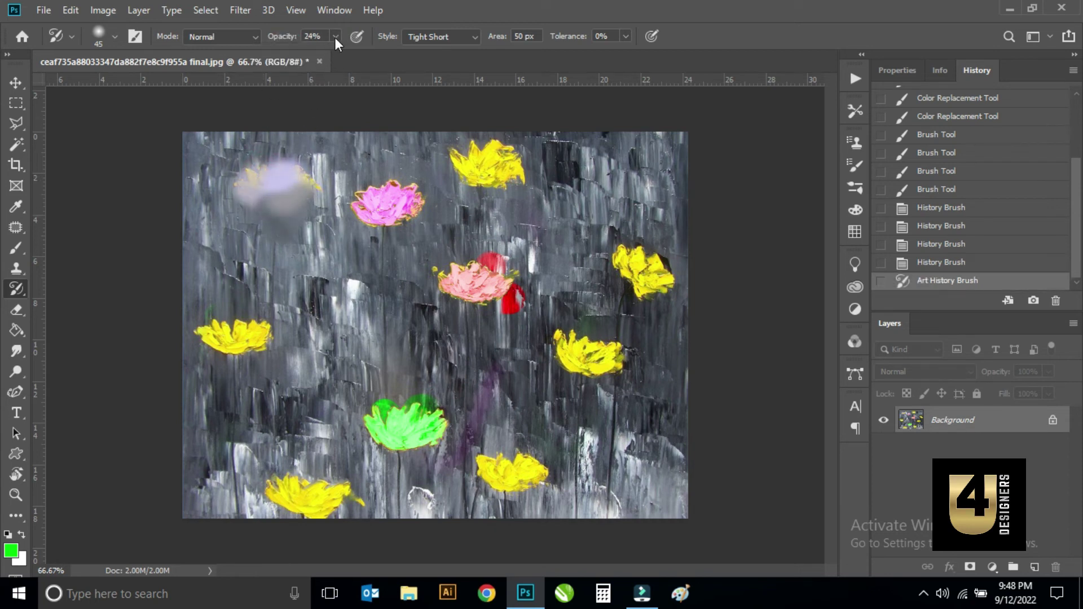
pyautogui.moveTo(338, 56); pyautogui.dragTo(446, 66)
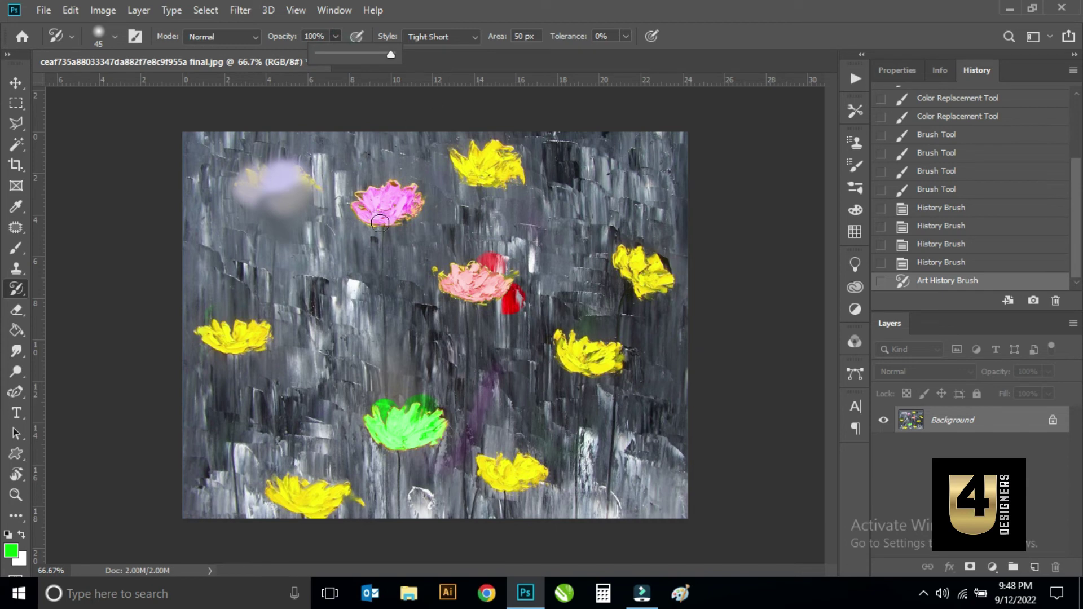
pyautogui.moveTo(380, 223)
pyautogui.mouseDown()
pyautogui.moveTo(402, 202)
pyautogui.moveTo(405, 257)
pyautogui.mouseUp()
pyautogui.hotkey('ctrl', 'z')
pyautogui.hotkey('ctrl', 'z')
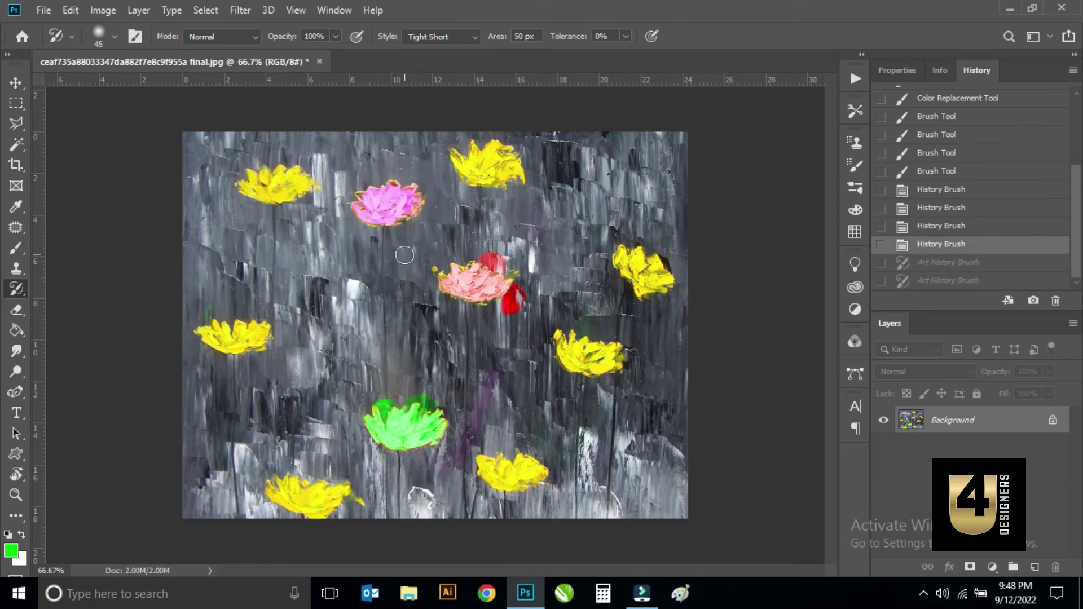
# Step: Smear the pink flower into soft blobs with Tight Medium style at brush size 30
pyautogui.scroll(1, 395, 174)
pyautogui.scroll(1, 395, 174)
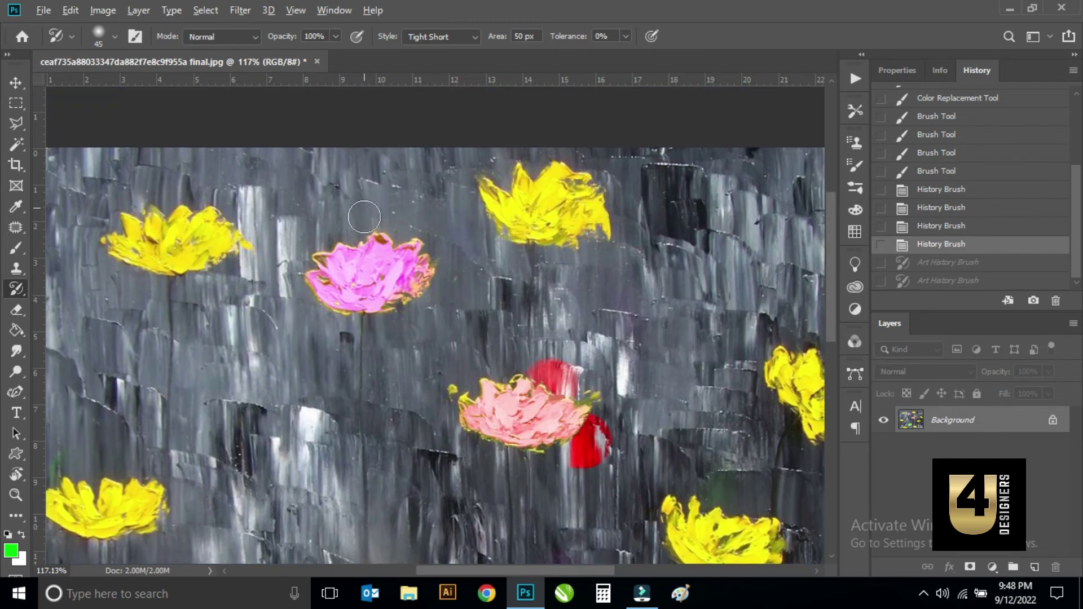
pyautogui.scroll(1, 396, 174)
pyautogui.scroll(1, 422, 266)
pyautogui.scroll(-2, 624, 295)
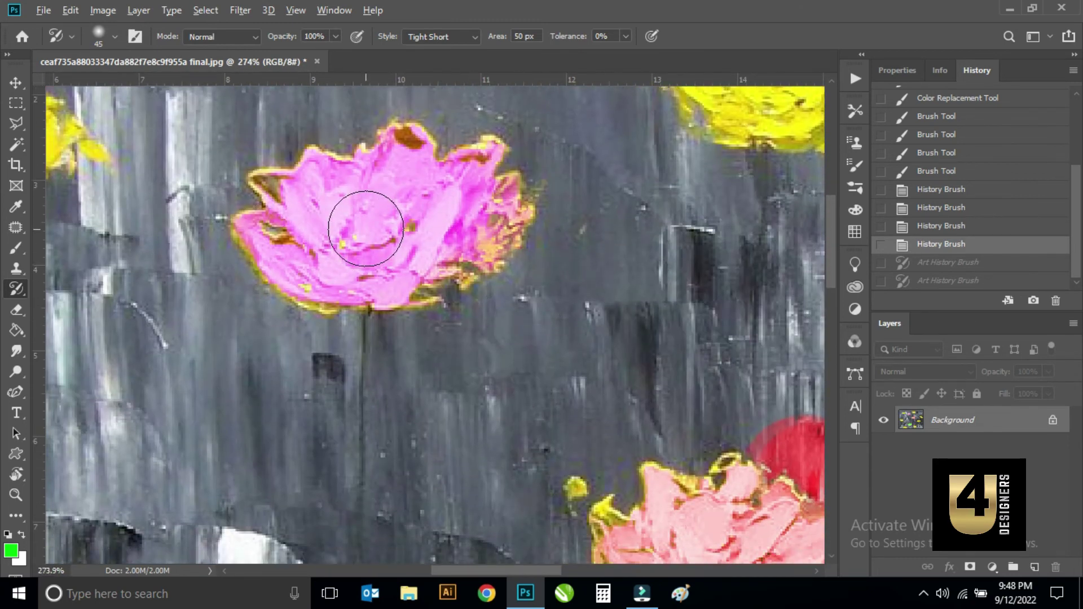
pyautogui.scroll(2, 383, 249)
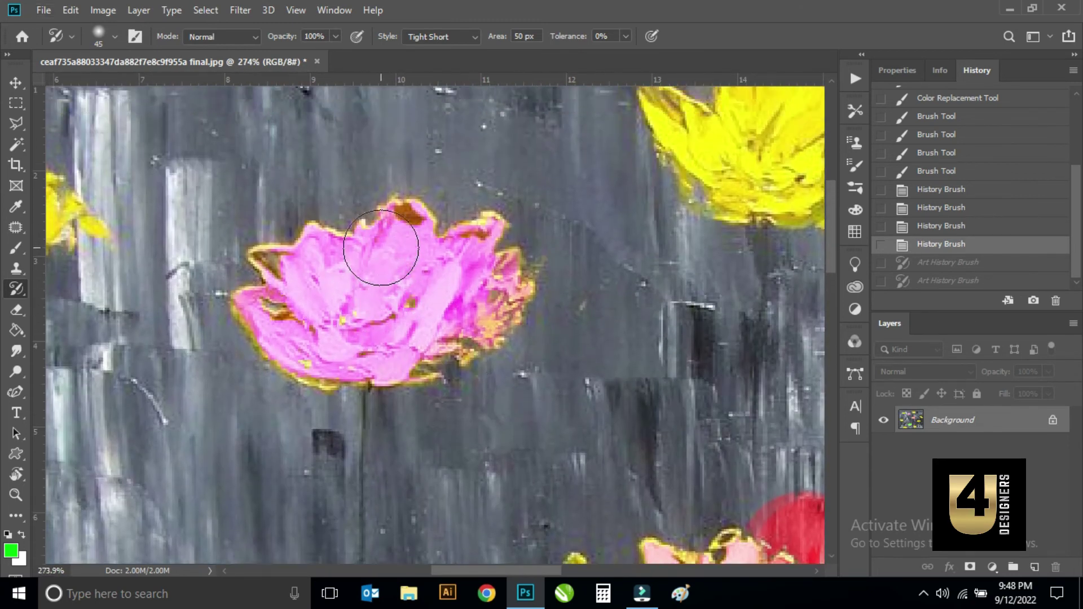
pyautogui.click(471, 38)
pyautogui.click(450, 63)
pyautogui.moveTo(368, 295); pyautogui.dragTo(380, 299)
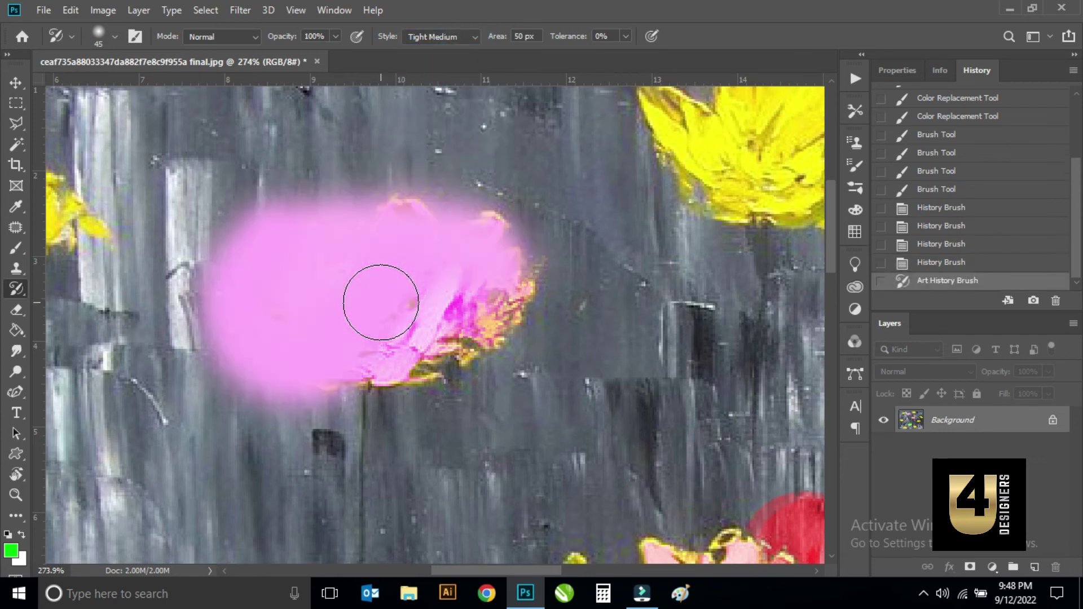
pyautogui.press('[')
pyautogui.press('[')
pyautogui.moveTo(447, 318)
pyautogui.mouseDown()
pyautogui.moveTo(502, 278)
pyautogui.moveTo(279, 212)
pyautogui.mouseUp()
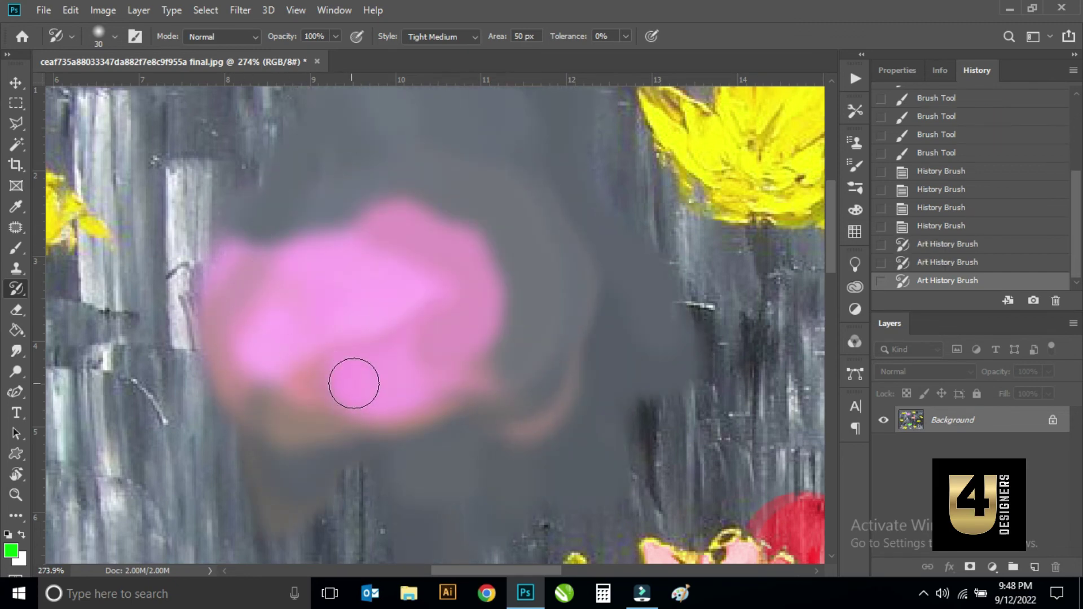
# Step: Blur the salmon-and-red flower and the right yellow flower with Dab style strokes
pyautogui.scroll(-2, 421, 382)
pyautogui.scroll(-2, 421, 348)
pyautogui.scroll(-2, 346, 344)
pyautogui.scroll(-2, 347, 343)
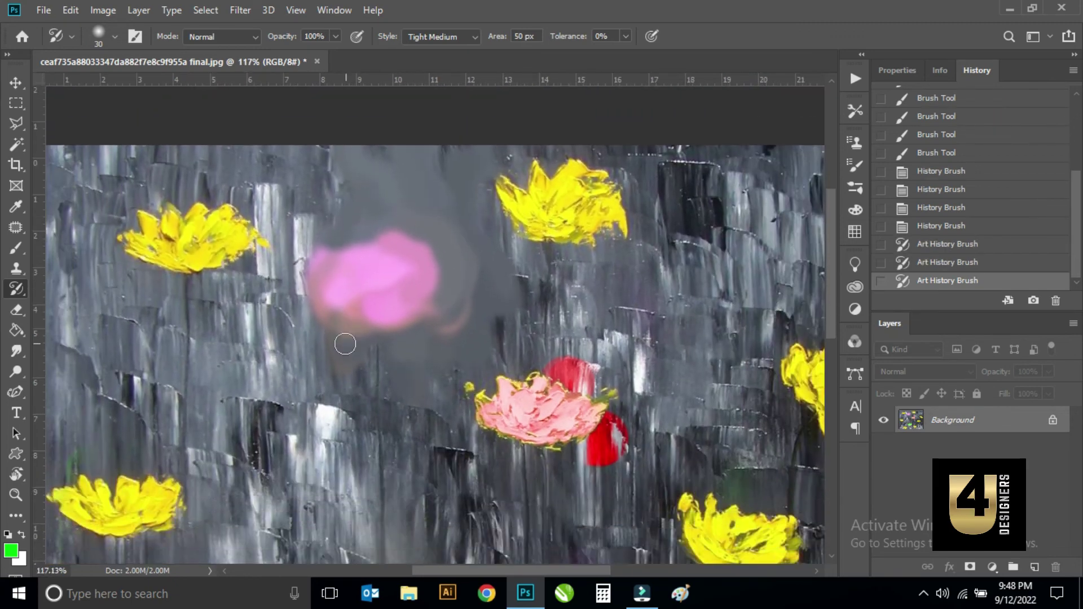
pyautogui.click(464, 36)
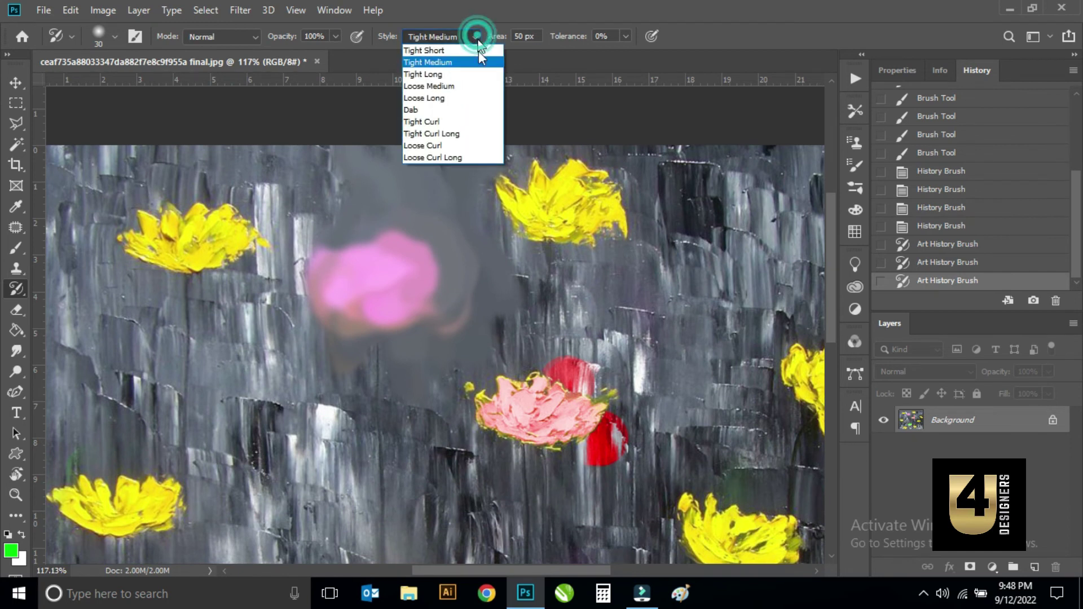
pyautogui.click(457, 111)
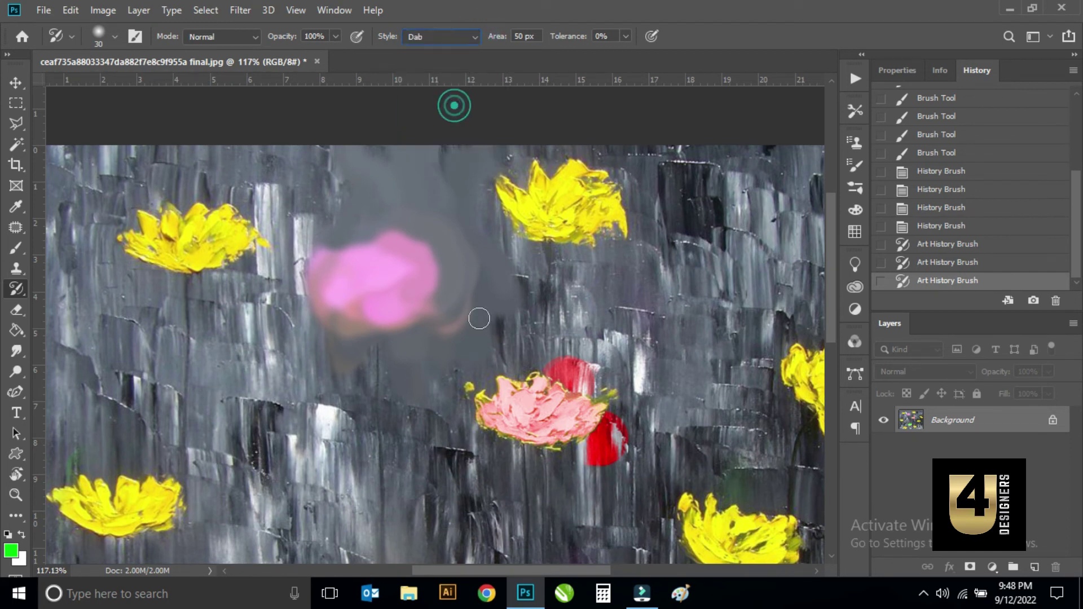
pyautogui.moveTo(544, 417)
pyautogui.mouseDown()
pyautogui.moveTo(587, 389)
pyautogui.moveTo(512, 403)
pyautogui.moveTo(599, 401)
pyautogui.mouseUp()
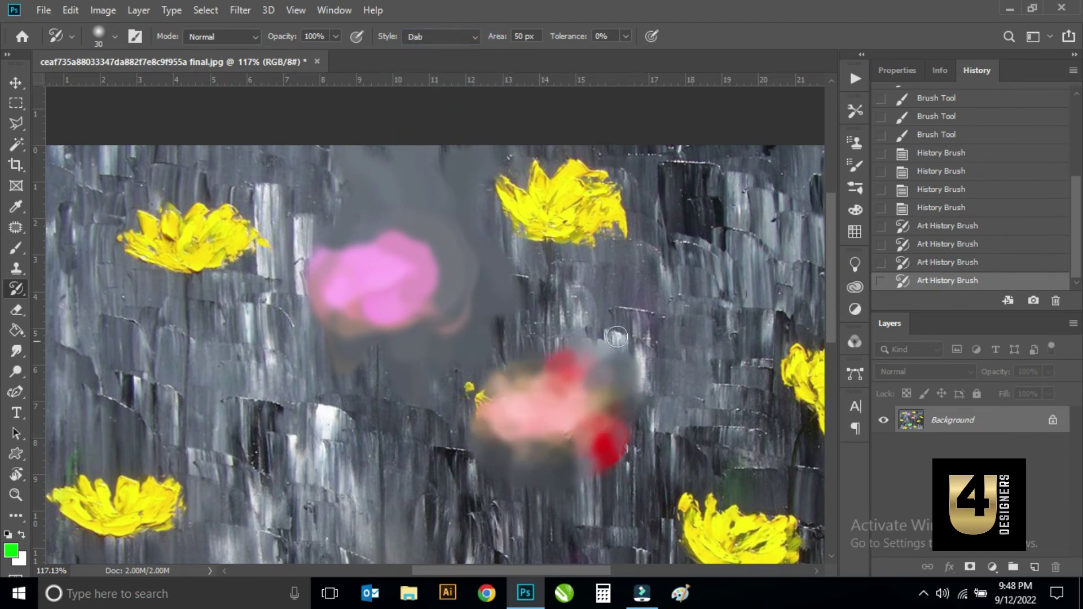
pyautogui.scroll(-3, 597, 364)
pyautogui.scroll(-1, 596, 364)
pyautogui.scroll(6, 596, 364)
pyautogui.moveTo(596, 364)
pyautogui.mouseDown()
pyautogui.moveTo(561, 358)
pyautogui.moveTo(721, 399)
pyautogui.moveTo(621, 350)
pyautogui.mouseUp()
pyautogui.scroll(-3, 497, 279)
pyautogui.scroll(1, 455, 303)
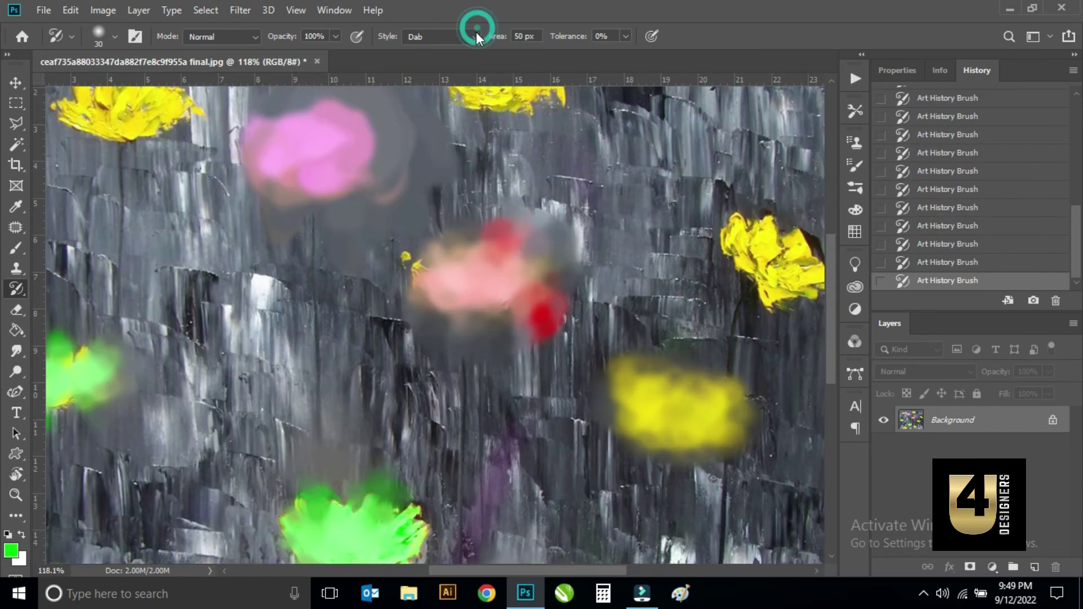
# Step: Try a Loose Curl Long stroke on the right, then undo the recent strokes
pyautogui.click(475, 36)
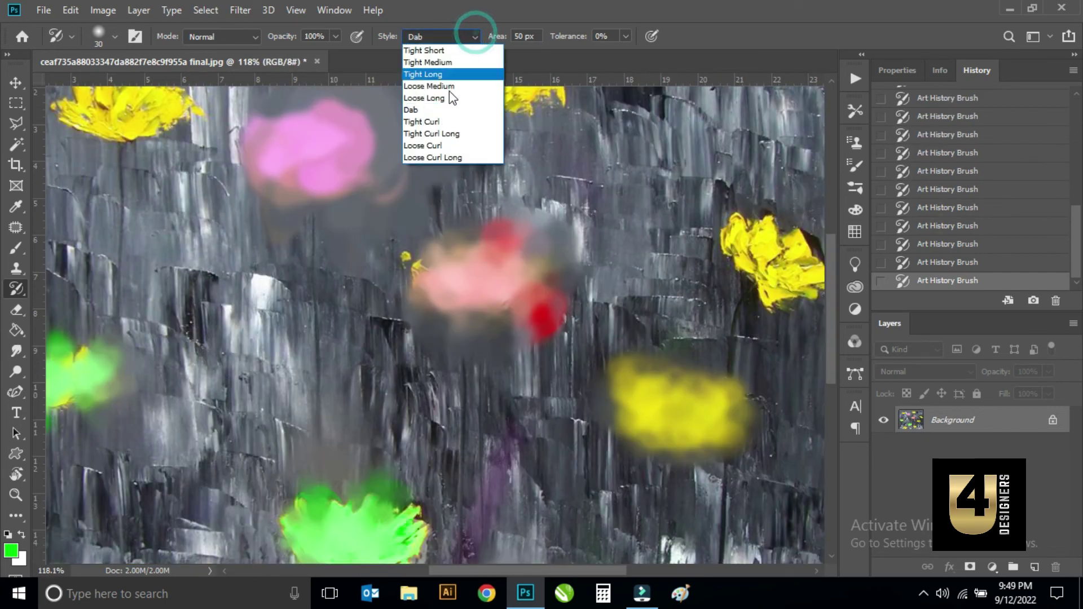
pyautogui.click(446, 157)
pyautogui.moveTo(671, 259); pyautogui.dragTo(673, 258)
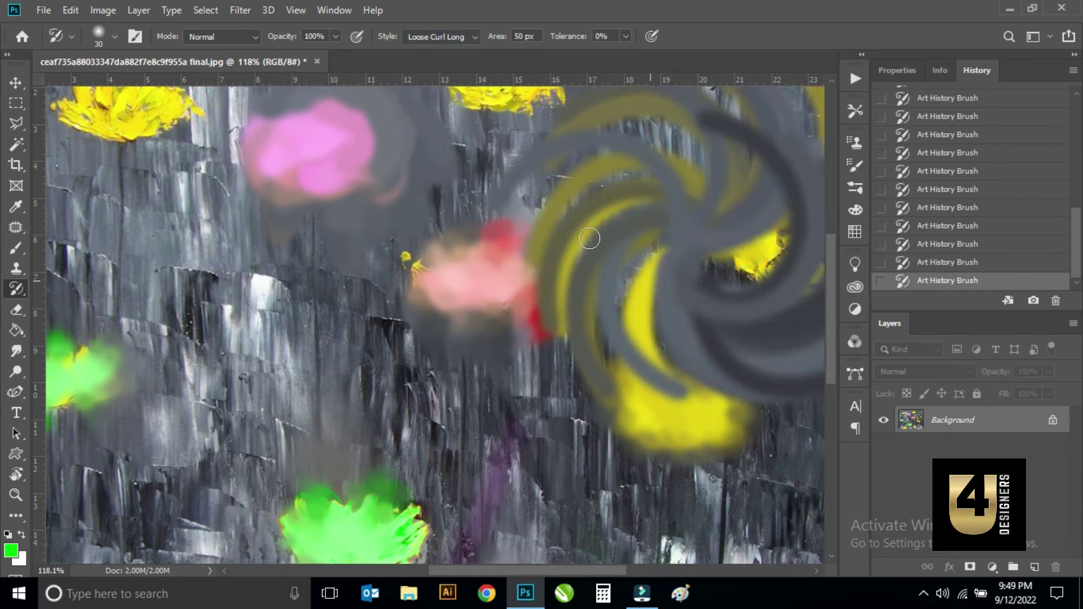
pyautogui.scroll(-3, 513, 337)
pyautogui.hotkey('ctrl', 'z')
pyautogui.hotkey('ctrl', 'z')
pyautogui.hotkey('ctrl', 'z')
pyautogui.hotkey('ctrl', 'z')
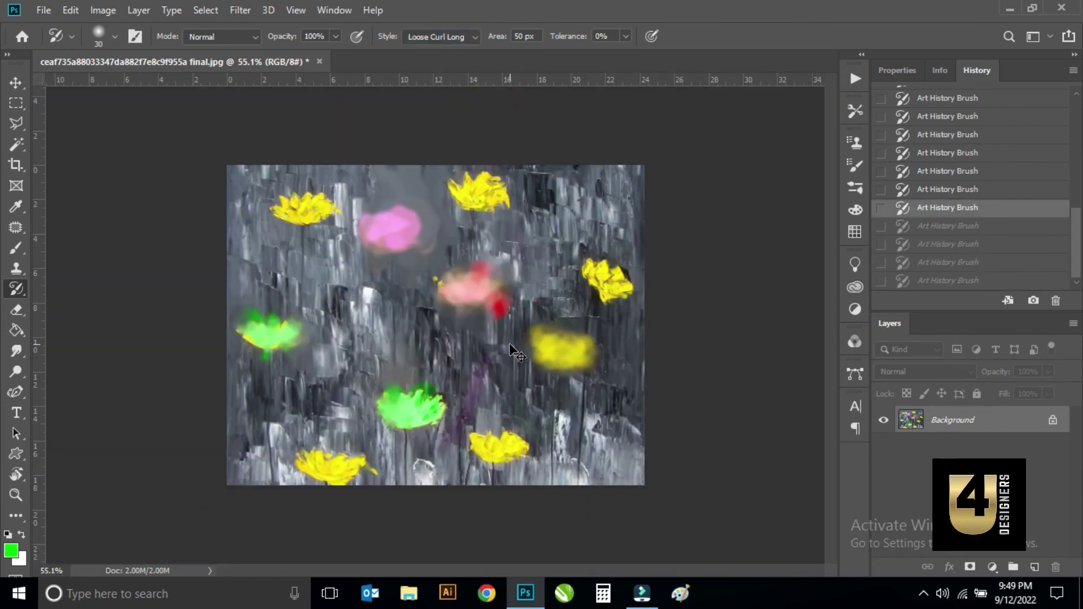
pyautogui.hotkey('ctrl', 'z')
pyautogui.hotkey('ctrl', 'z')
pyautogui.hotkey('ctrl', 'z')
# Step: Paint curling swirls around the pink flower and the right yellow flower
pyautogui.scroll(5, 432, 74)
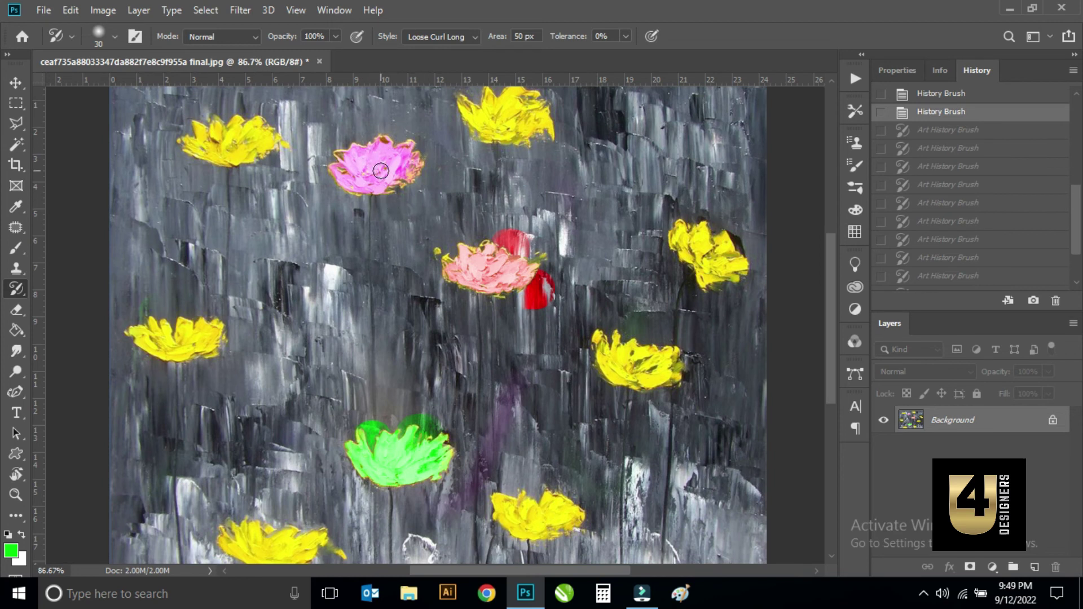
pyautogui.click(378, 167)
pyautogui.click(361, 172)
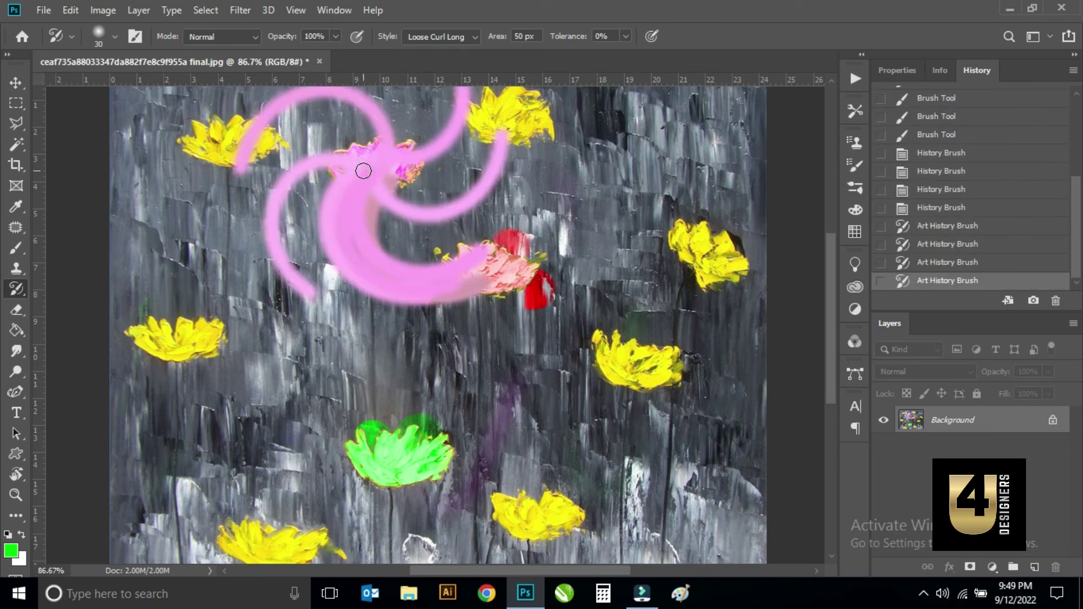
pyautogui.click(392, 164)
pyautogui.scroll(-2, 391, 164)
pyautogui.click(635, 312)
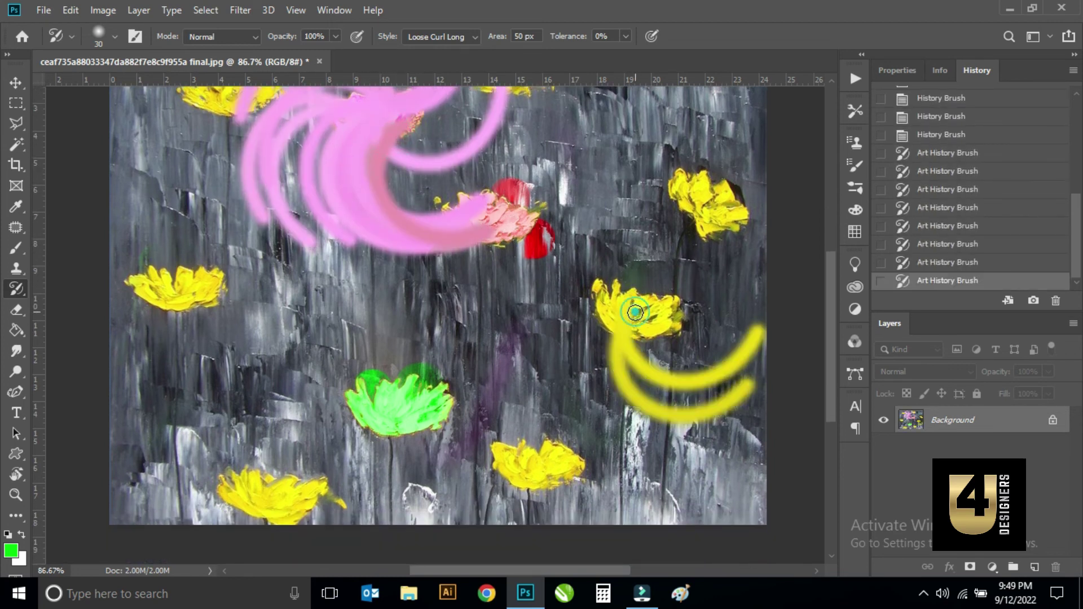
pyautogui.click(624, 310)
pyautogui.scroll(-3, 615, 282)
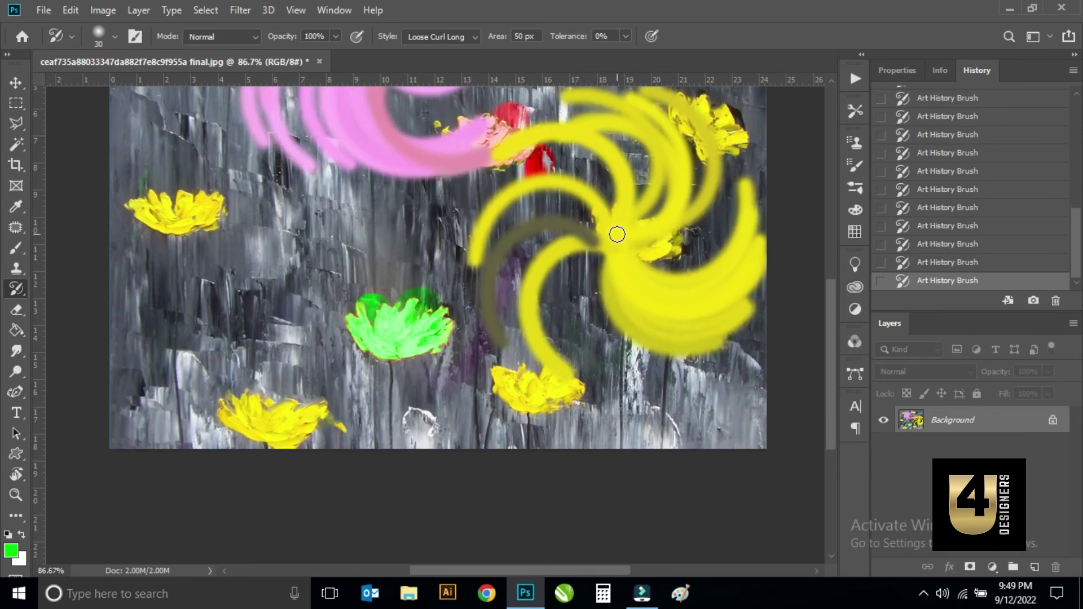
# Step: Add curls over the green flower, left-centre and bottom-left yellow flower, leaving the style on Dab
pyautogui.click(402, 331)
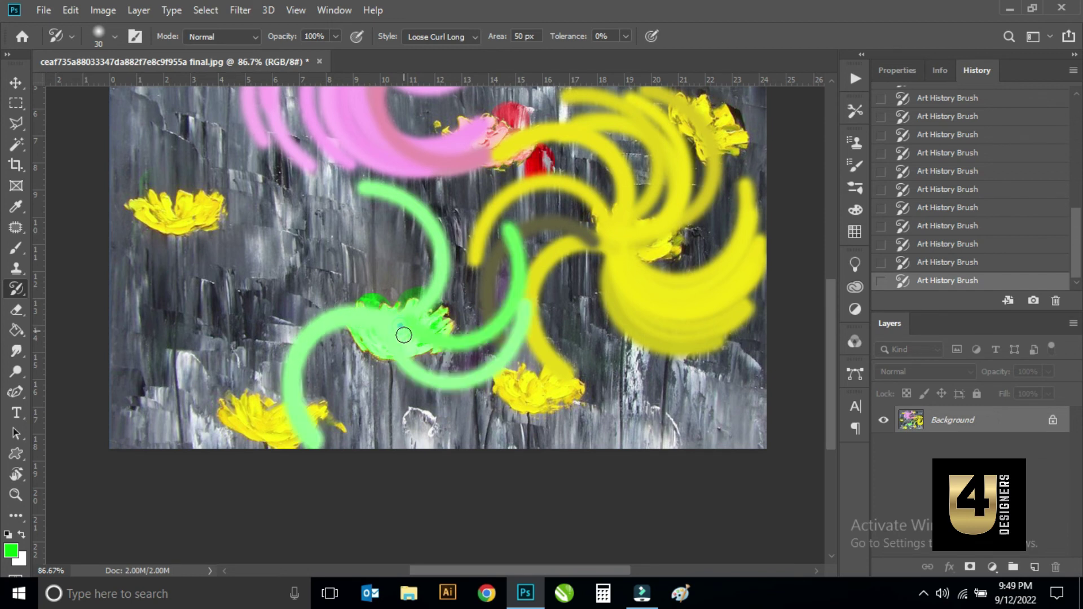
pyautogui.click(398, 328)
pyautogui.click(295, 253)
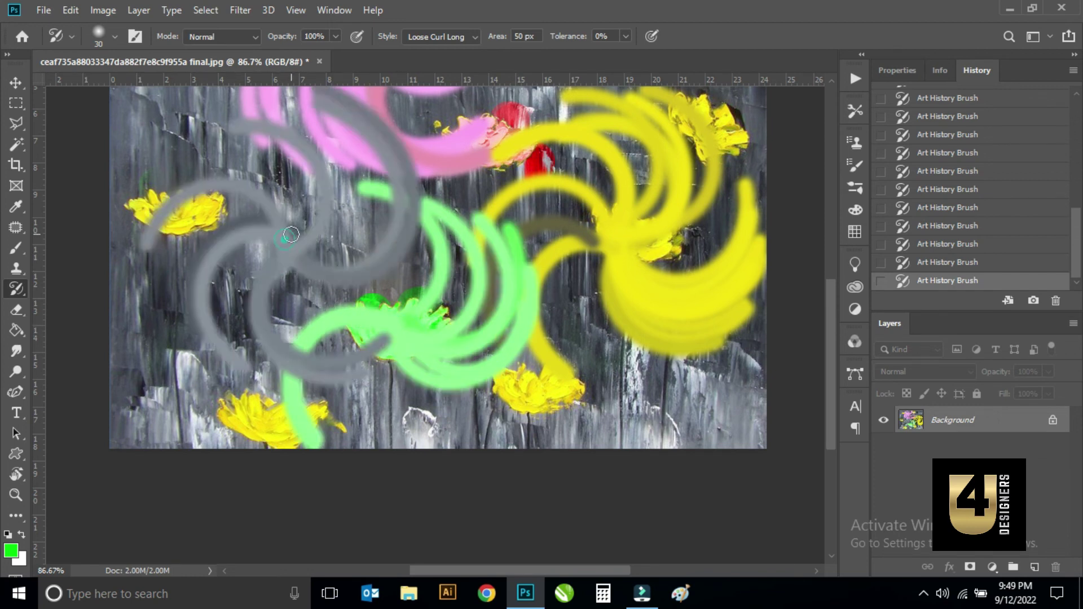
pyautogui.moveTo(295, 253); pyautogui.dragTo(286, 357)
pyautogui.moveTo(250, 410); pyautogui.dragTo(287, 438)
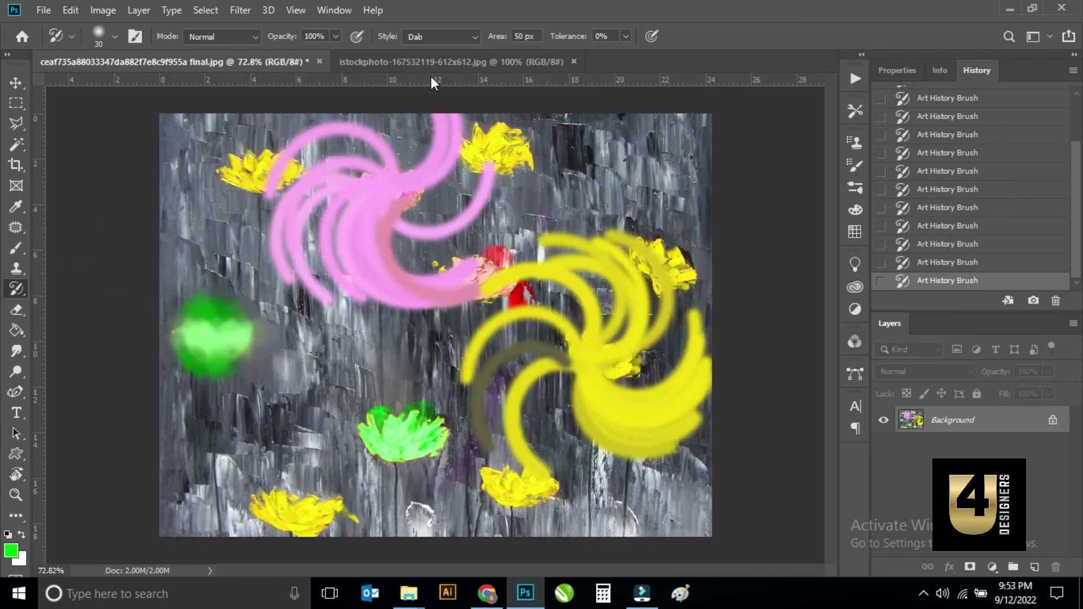
pyautogui.click(475, 37)
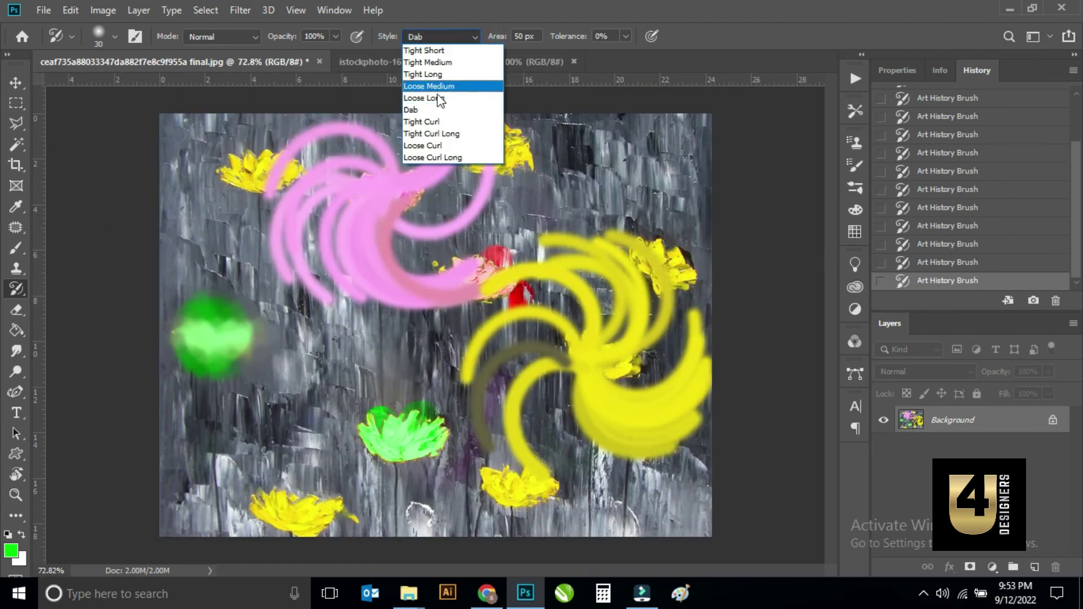
pyautogui.click(766, 157)
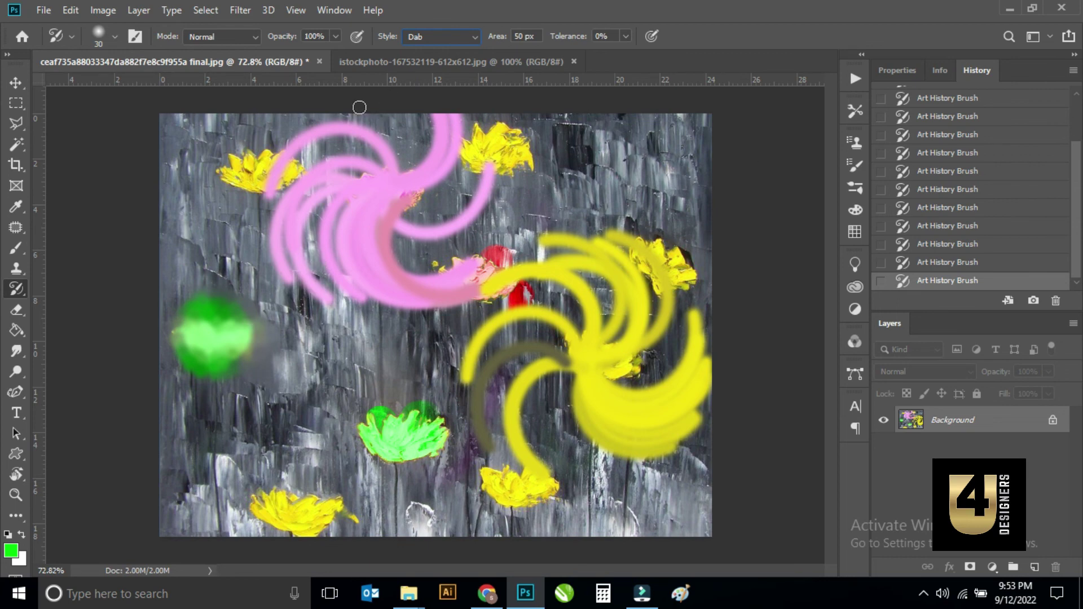
# Step: On the istockphoto crowd photo, dab-blur the faces of the dark-shirted man and the far-right man
pyautogui.click(382, 61)
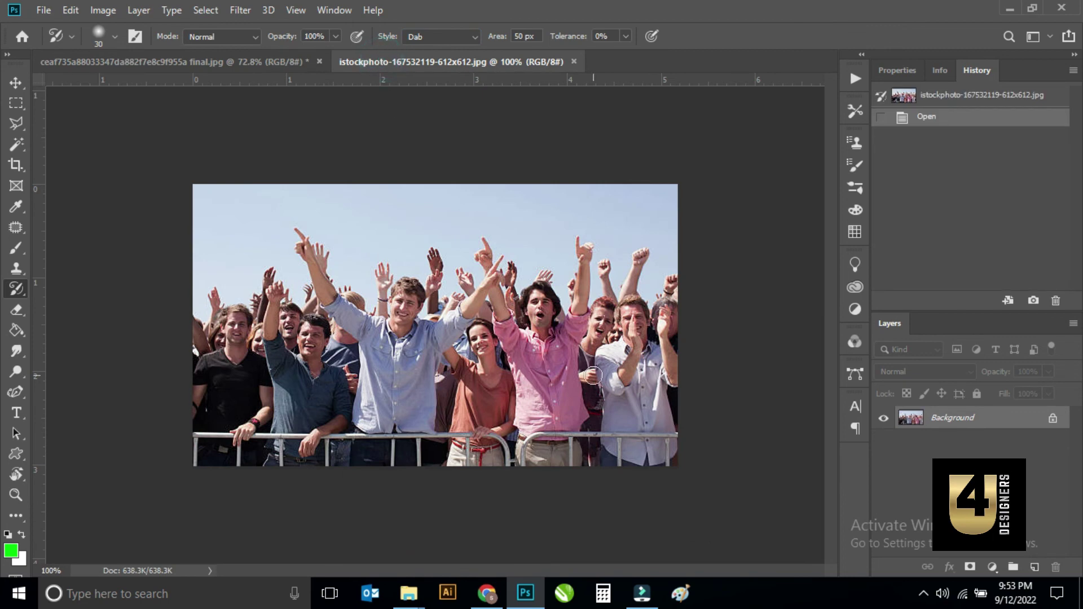
pyautogui.scroll(3, 506, 342)
pyautogui.scroll(-1, 430, 374)
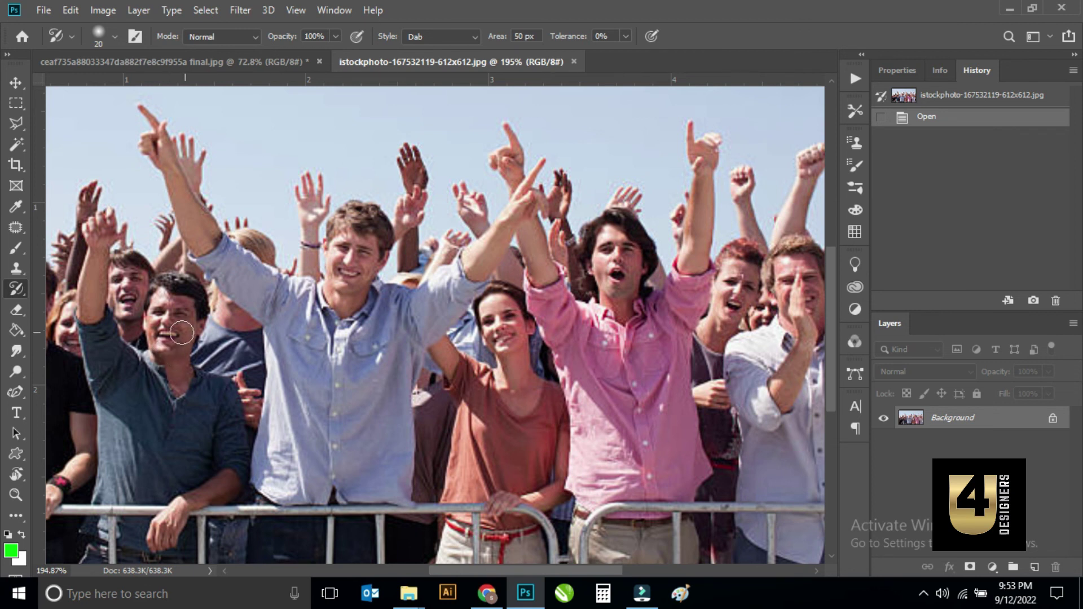
pyautogui.moveTo(171, 348)
pyautogui.mouseDown()
pyautogui.moveTo(181, 328)
pyautogui.moveTo(164, 297)
pyautogui.mouseUp()
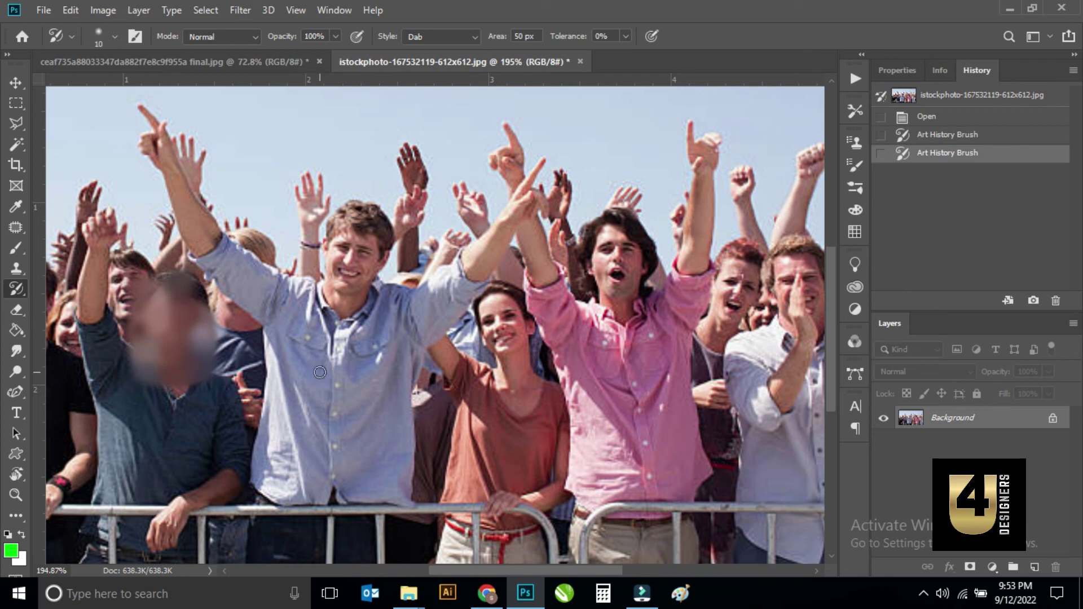
pyautogui.hscroll(5, 661, 315)
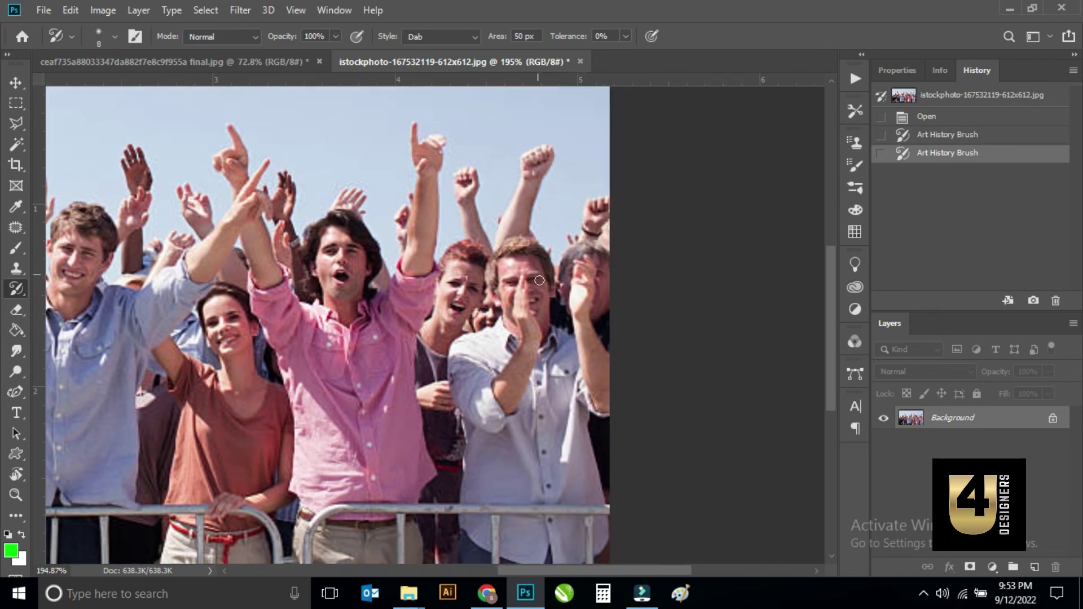
pyautogui.moveTo(536, 293); pyautogui.dragTo(517, 261)
pyautogui.scroll(-3, 518, 261)
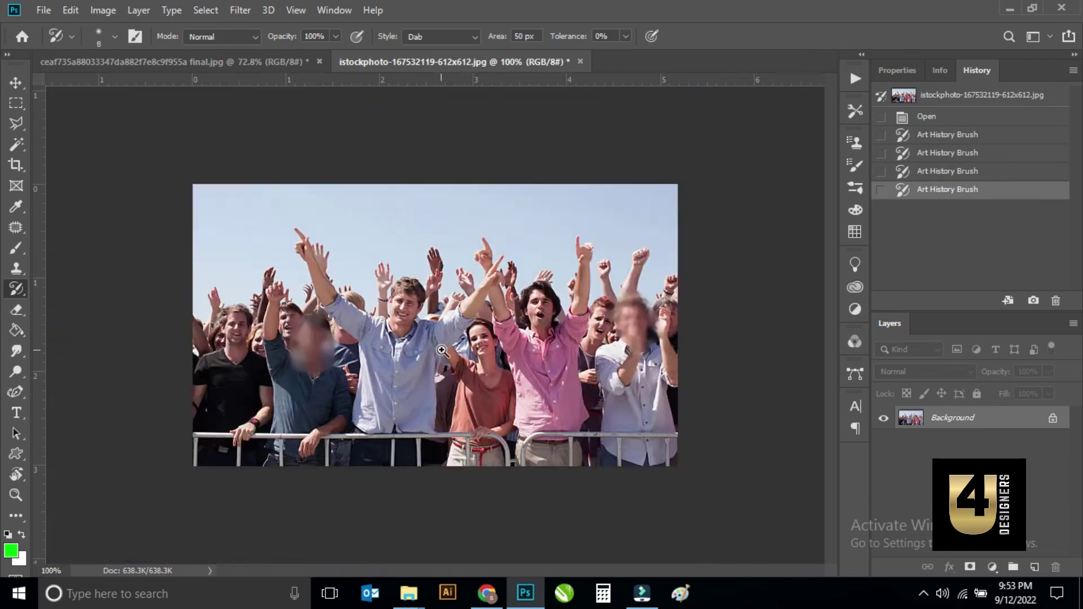
pyautogui.scroll(2, 437, 353)
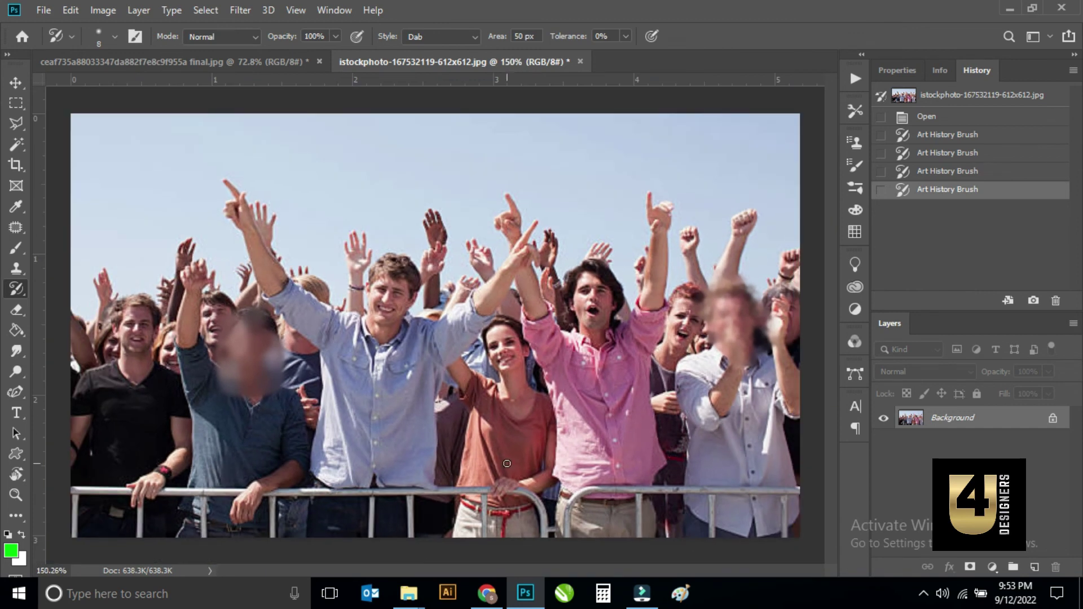